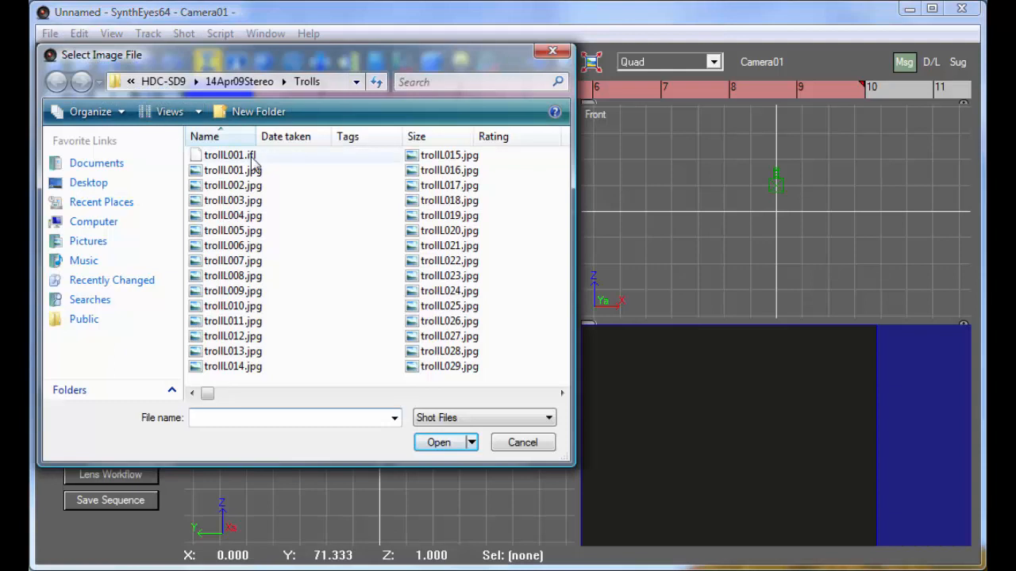
Load the image sequence trollL001.ifl and mark it as the left-eye shot of a stereo pair
{"action": "left_click", "coordinate": [453, 417]}
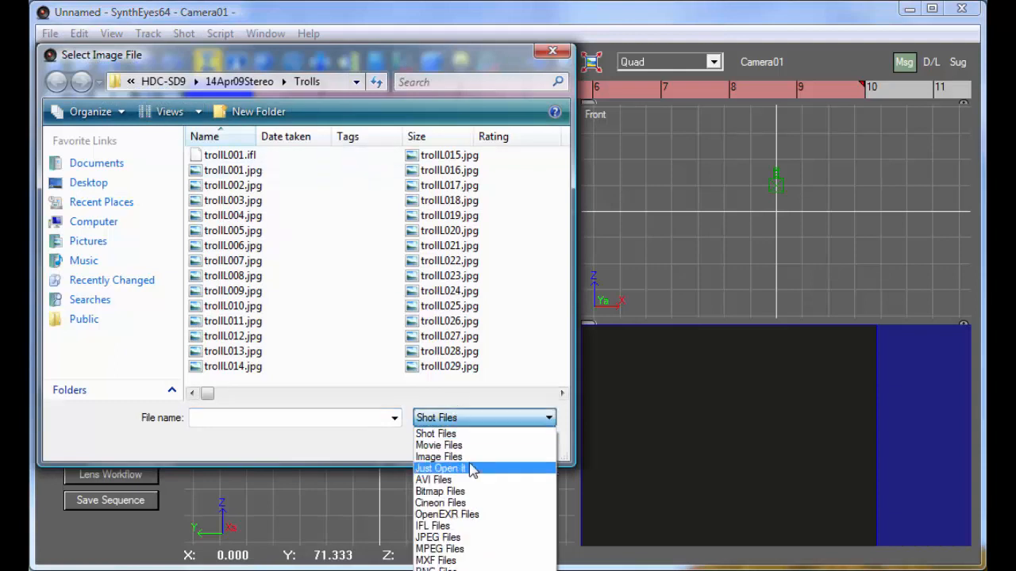
{"action": "left_click", "coordinate": [474, 526]}
{"action": "double_click", "coordinate": [228, 154]}
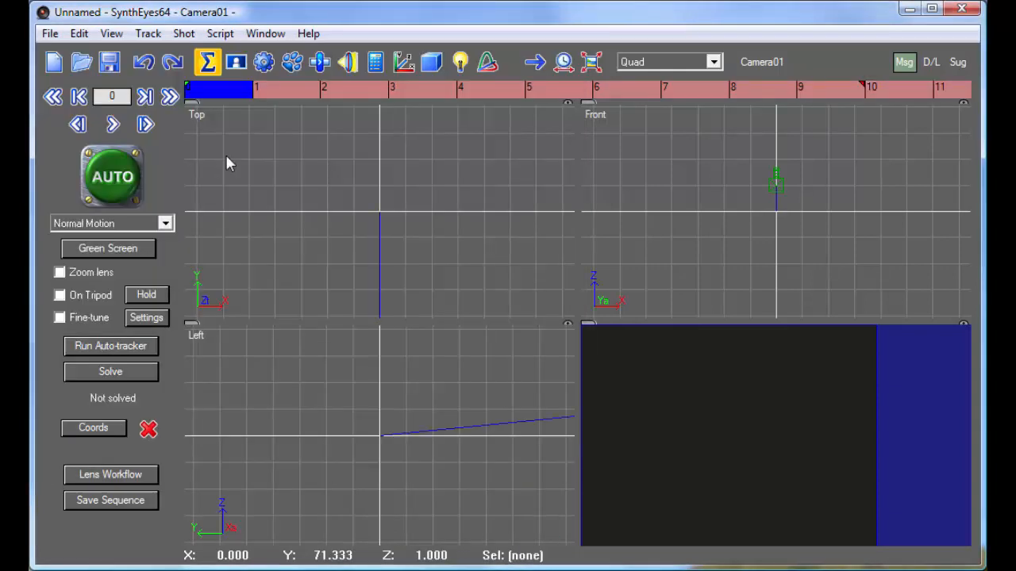
{"action": "left_click_drag", "start_coordinate": [476, 227], "coordinate": [420, 116]}
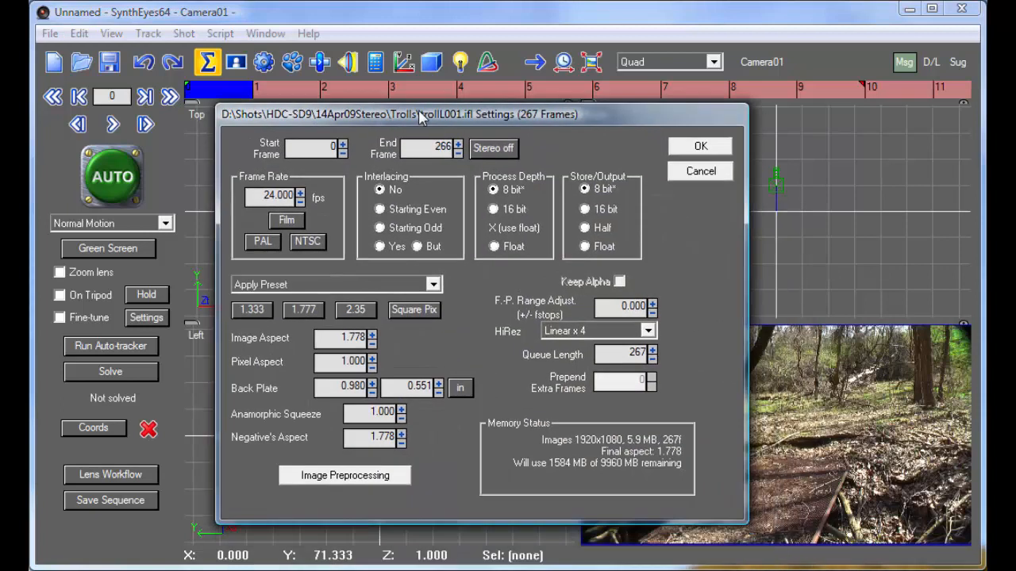
{"action": "left_click", "coordinate": [490, 150]}
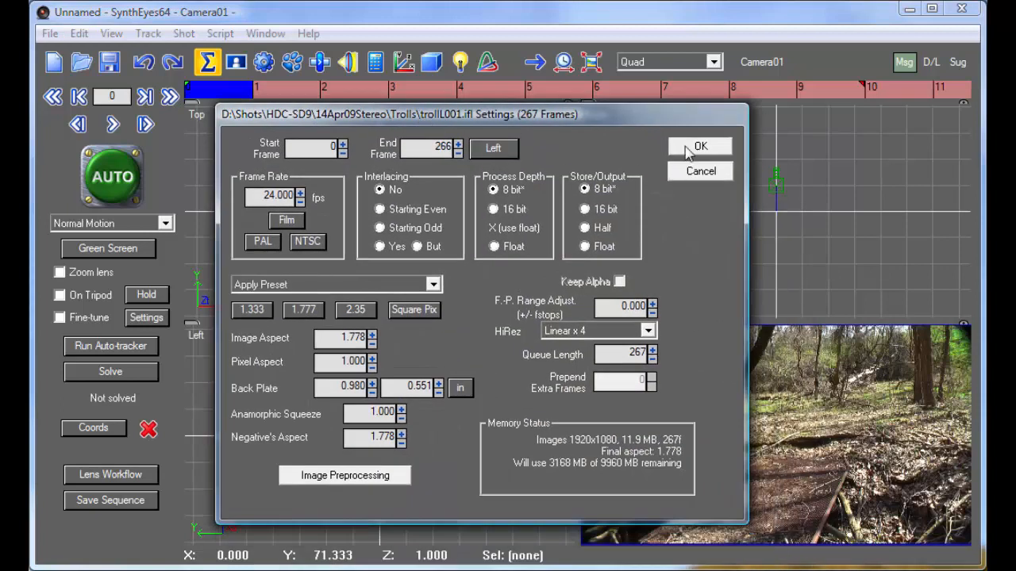
{"action": "left_click", "coordinate": [687, 150]}
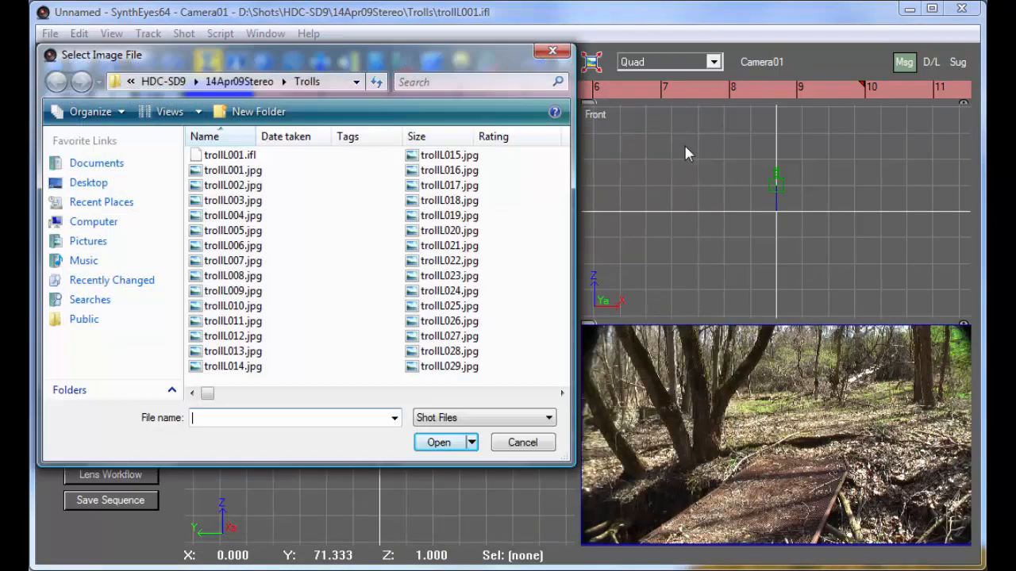
Load trollR001.ifl as the right-eye shot and compare the left and right camera views
{"action": "left_click", "coordinate": [441, 418]}
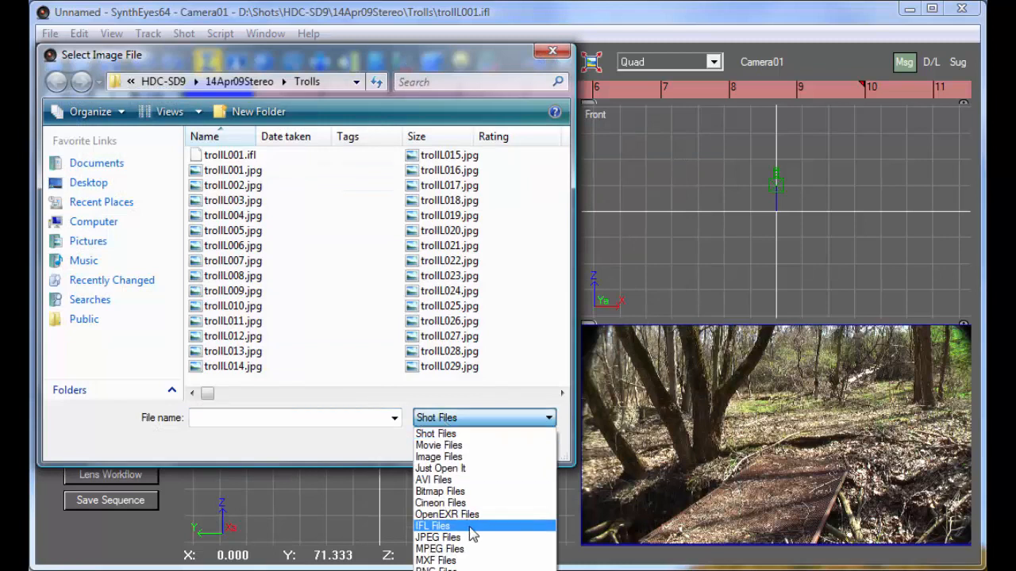
{"action": "left_click", "coordinate": [472, 526]}
{"action": "double_click", "coordinate": [232, 167]}
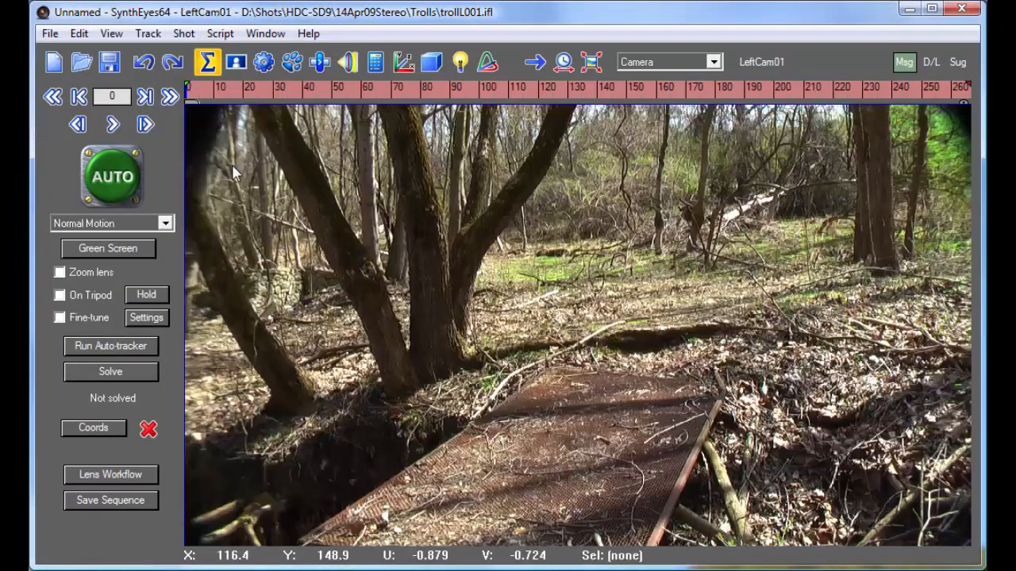
{"action": "left_click", "coordinate": [764, 60]}
{"action": "left_click", "coordinate": [764, 60]}
{"action": "left_click", "coordinate": [764, 60]}
{"action": "left_click", "coordinate": [765, 60]}
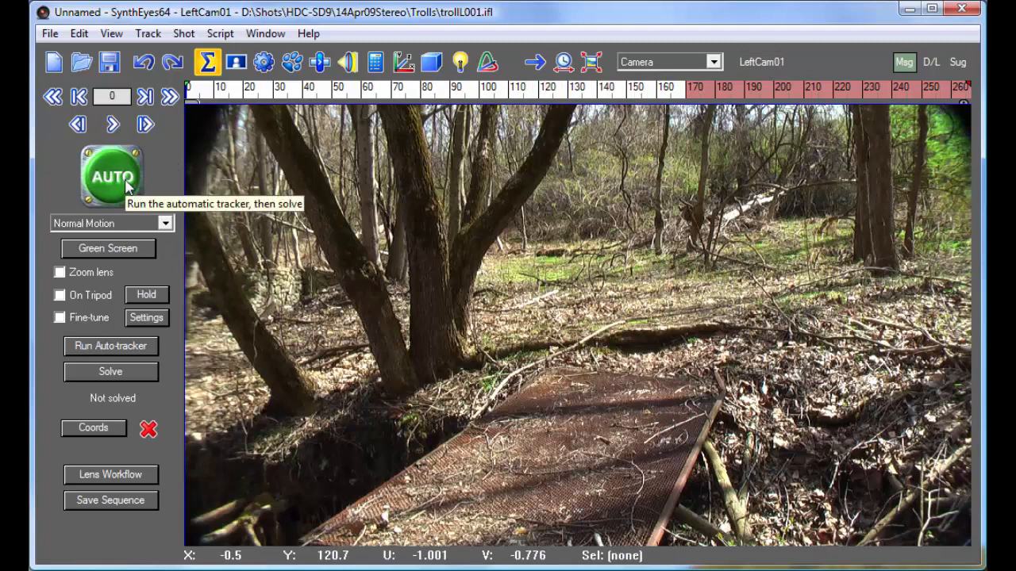
Automatically track and solve the stereo shot using the Stereo/Stereo solving mode, and accept the solve
{"action": "left_click", "coordinate": [127, 187]}
{"action": "left_click_drag", "start_coordinate": [379, 315], "coordinate": [311, 178]}
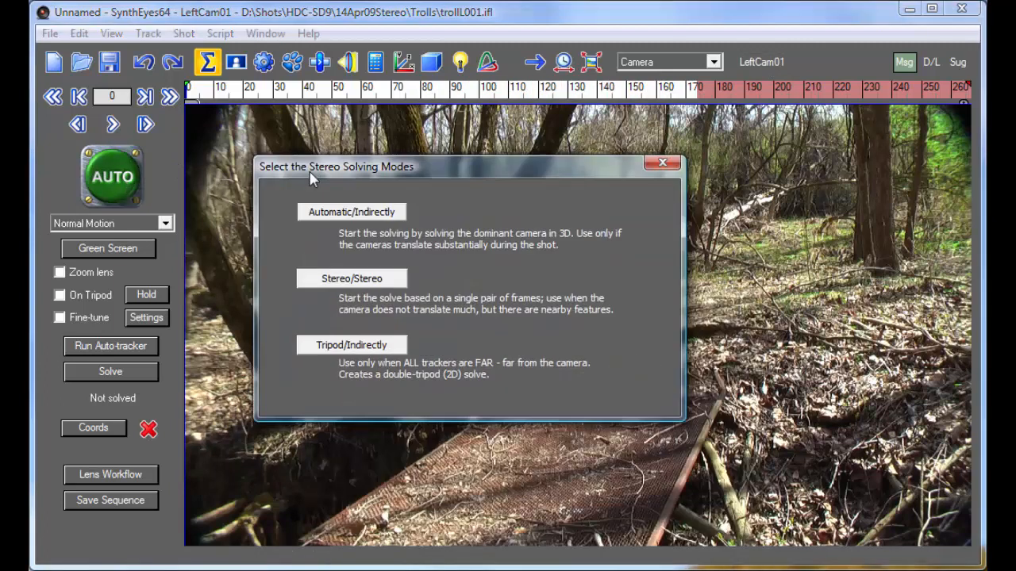
{"action": "left_click", "coordinate": [352, 280]}
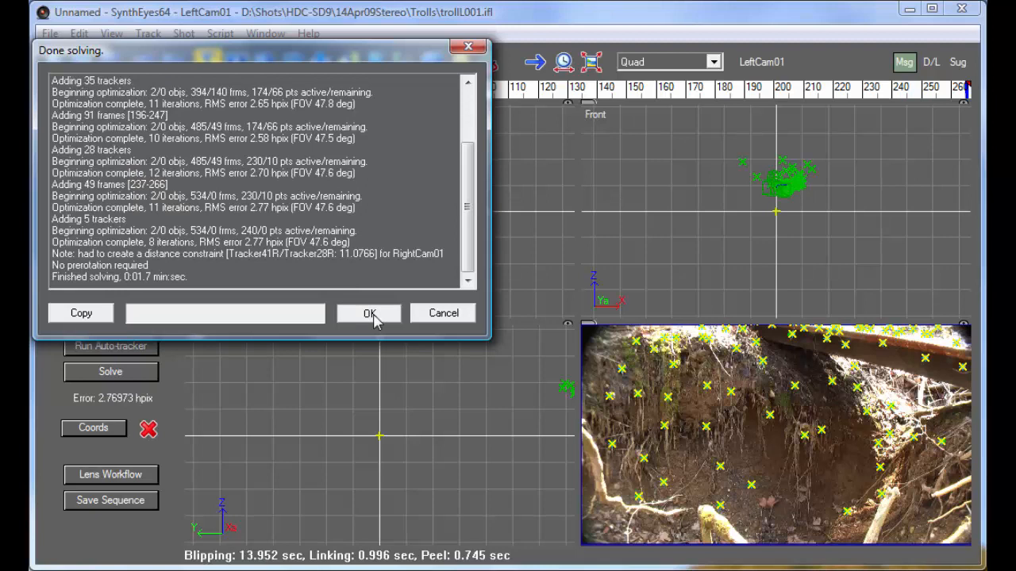
{"action": "left_click", "coordinate": [370, 314]}
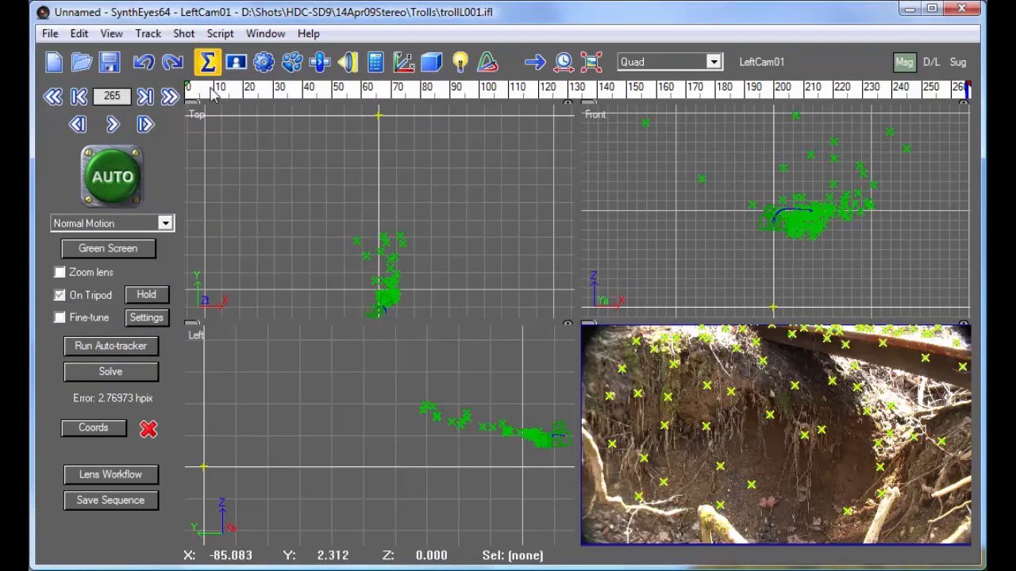
Examine the solved camera path and tracker points in the Quad view at several frames, and check the tracking in the full Camera view
{"action": "left_click_drag", "start_coordinate": [208, 95], "coordinate": [656, 109]}
{"action": "scroll", "coordinate": [383, 292], "scroll_direction": "up", "scroll_amount": 5}
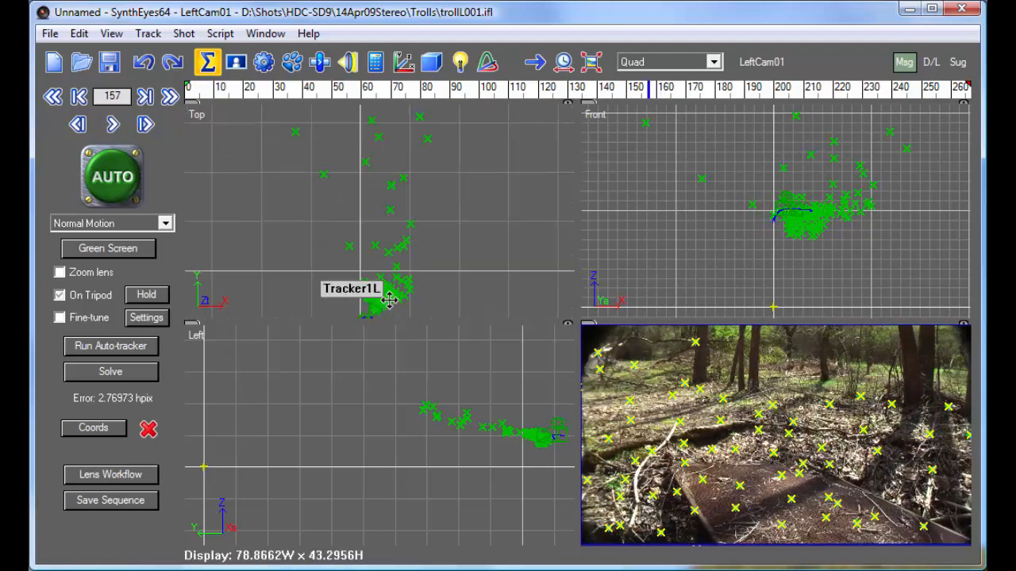
{"action": "scroll", "coordinate": [381, 294], "scroll_direction": "up", "scroll_amount": 2}
{"action": "middle_click_drag", "start_coordinate": [382, 251], "coordinate": [369, 157]}
{"action": "middle_click_drag", "start_coordinate": [534, 396], "coordinate": [335, 373]}
{"action": "scroll", "coordinate": [927, 170], "scroll_direction": "up", "scroll_amount": 3}
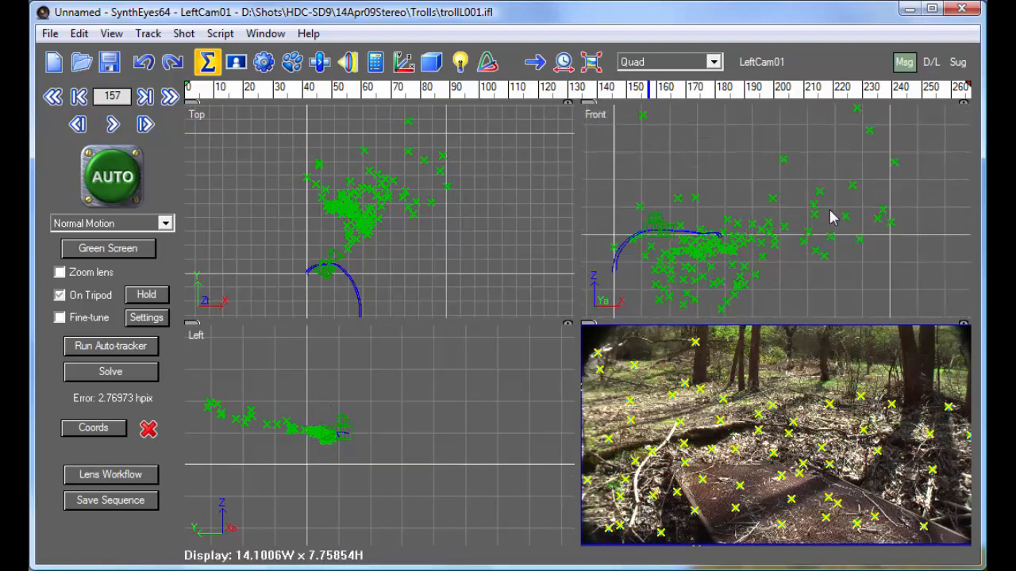
{"action": "middle_click_drag", "start_coordinate": [768, 230], "coordinate": [798, 171]}
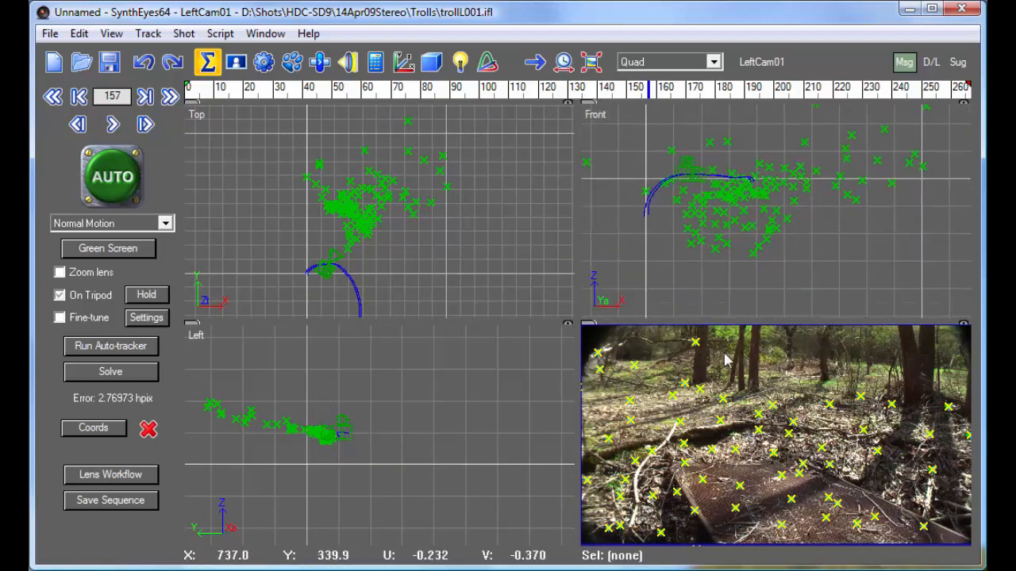
{"action": "left_click", "coordinate": [565, 70]}
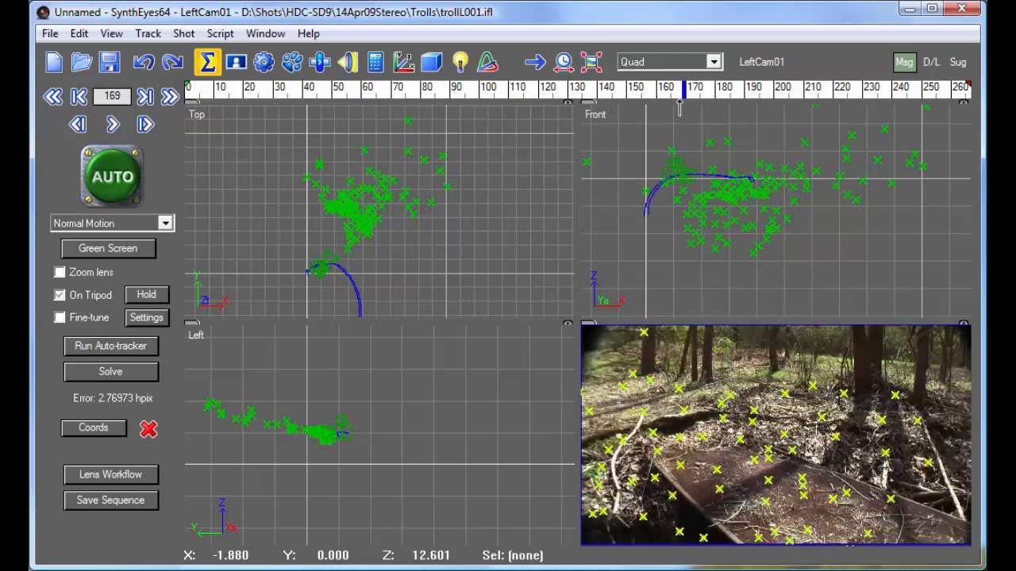
{"action": "left_click", "coordinate": [713, 61]}
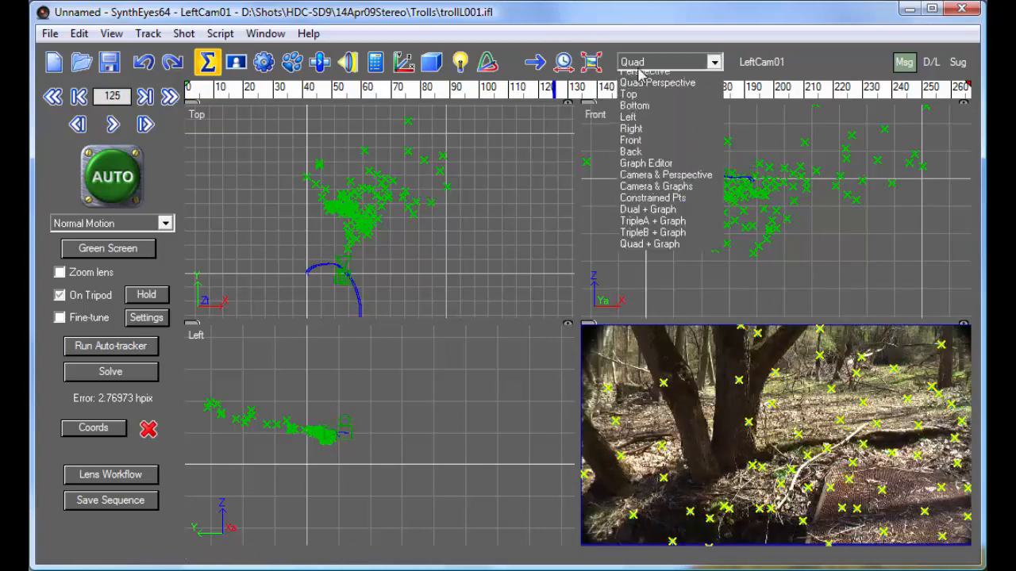
{"action": "left_click", "coordinate": [639, 80]}
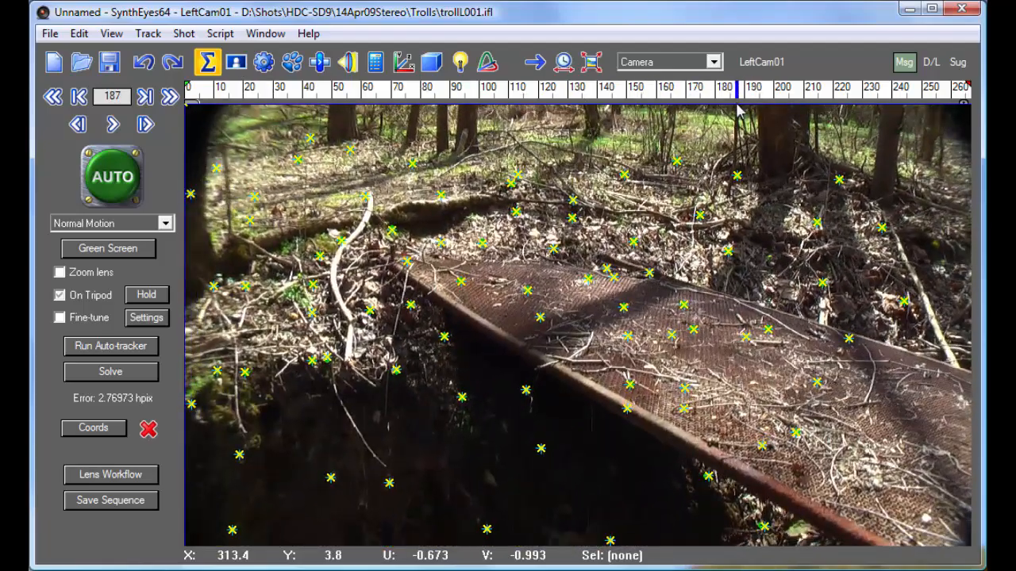
On RightCam01, define and apply a coordinate system from three bridge trackers: Tracker112R as origin, Tracker5R as front/back and Tracker72R as plane
{"action": "left_click", "coordinate": [94, 432]}
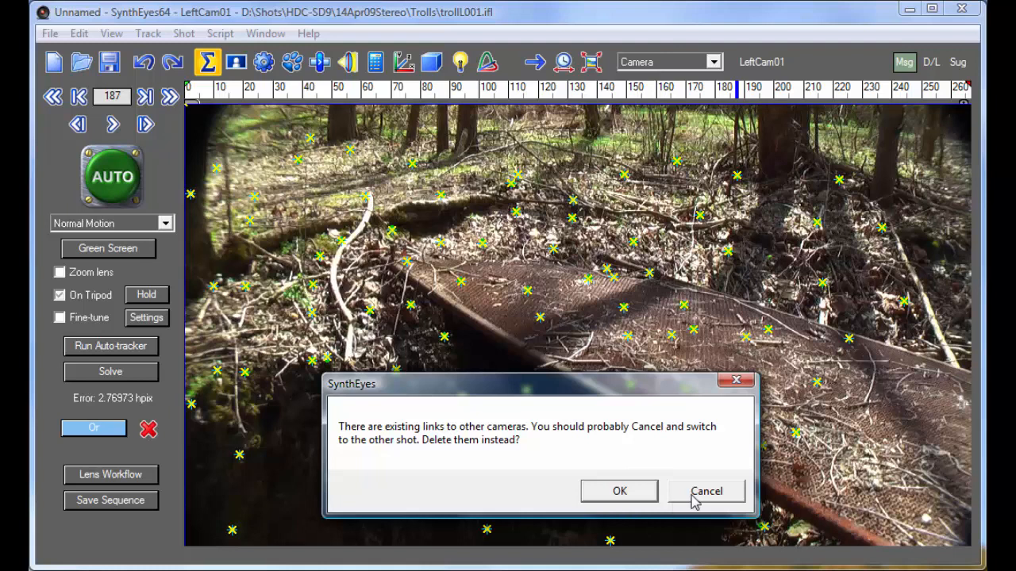
{"action": "left_click", "coordinate": [693, 495]}
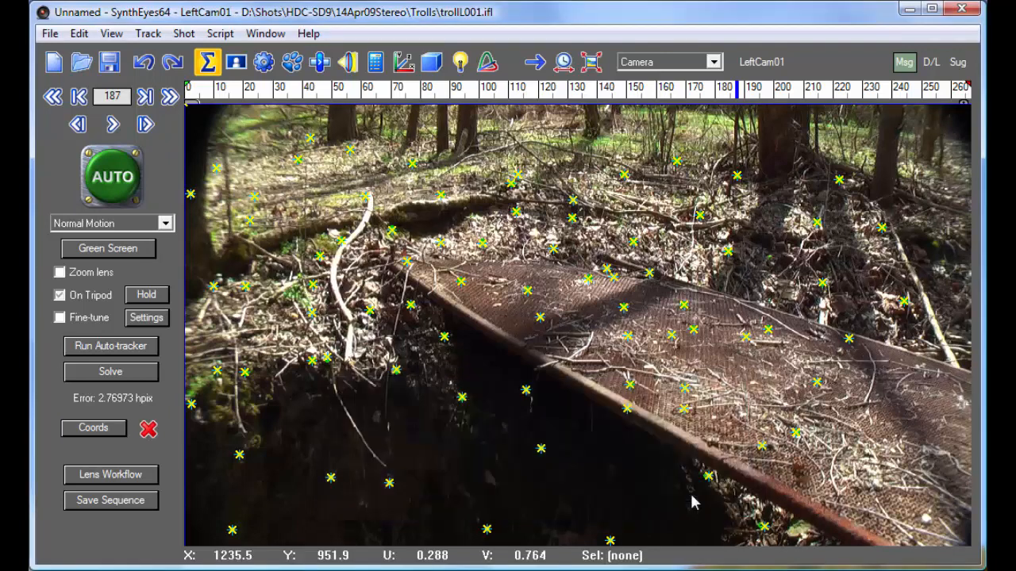
{"action": "left_click", "coordinate": [756, 63]}
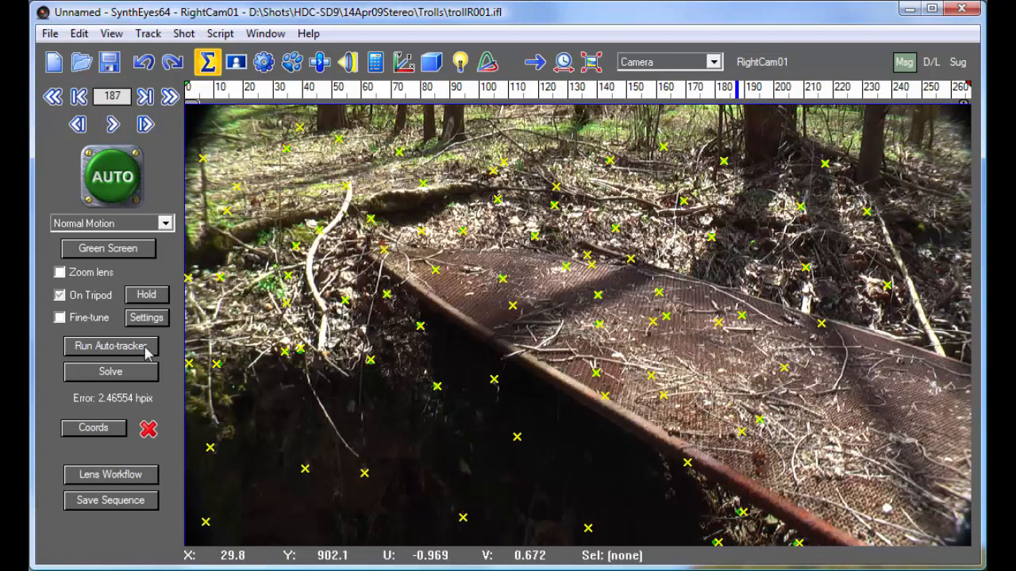
{"action": "left_click", "coordinate": [113, 428]}
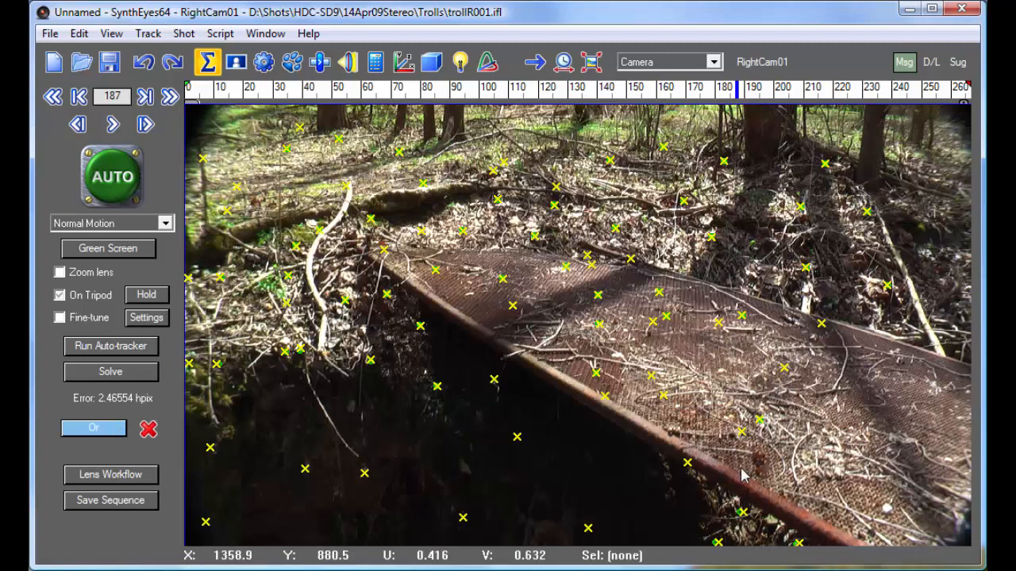
{"action": "left_click", "coordinate": [759, 420]}
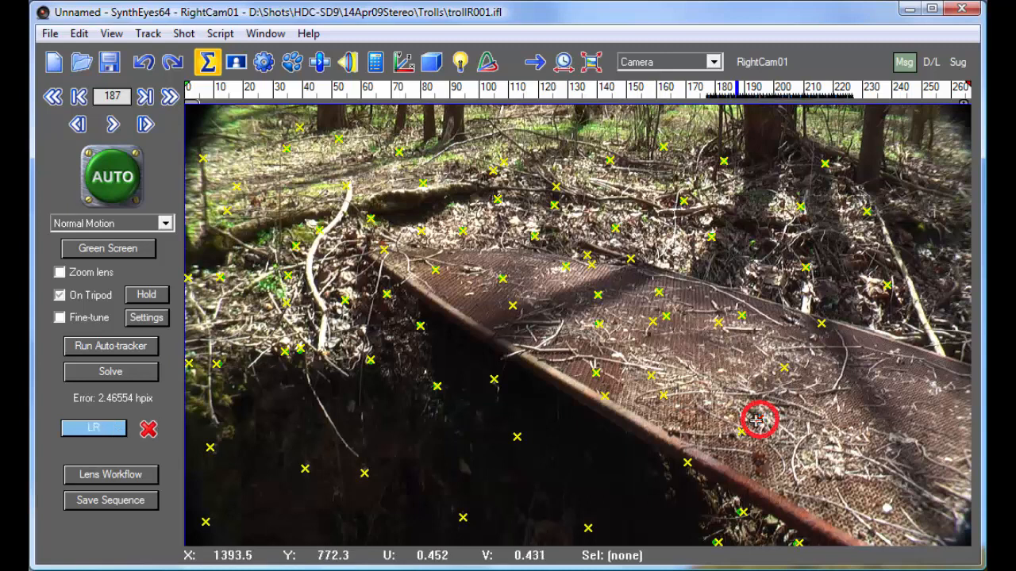
{"action": "left_click", "coordinate": [94, 429]}
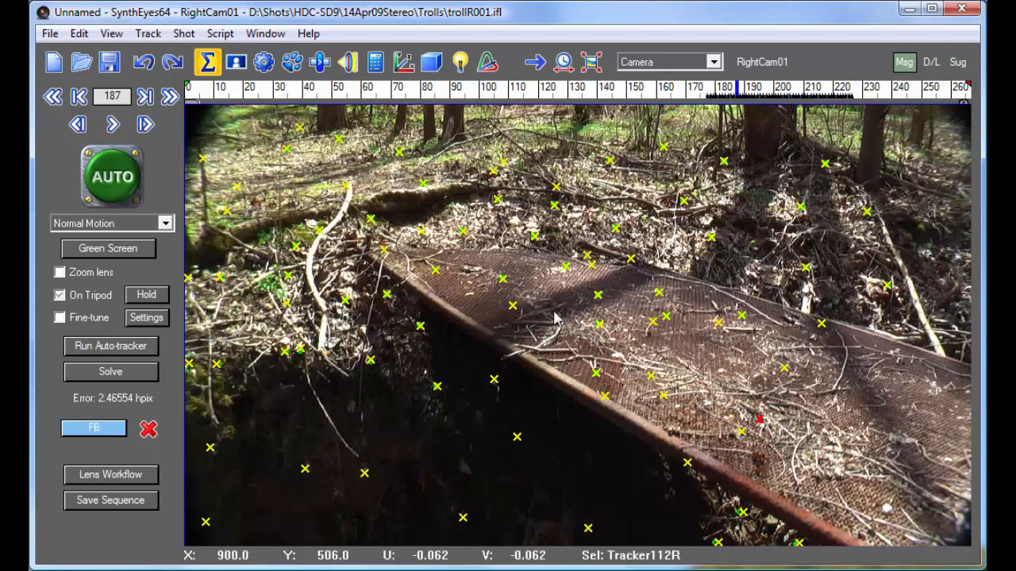
{"action": "left_click", "coordinate": [503, 278]}
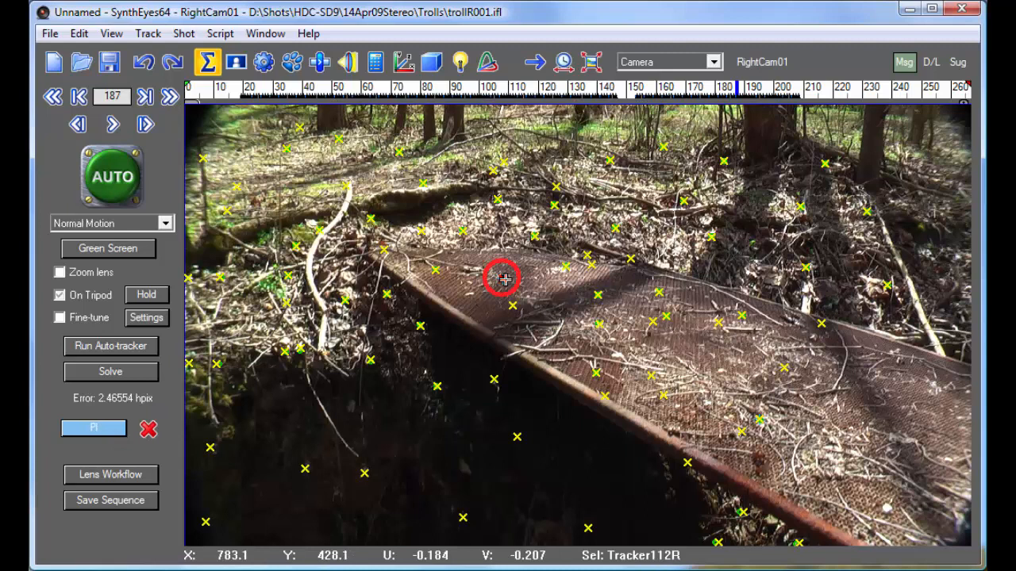
{"action": "left_click", "coordinate": [741, 315]}
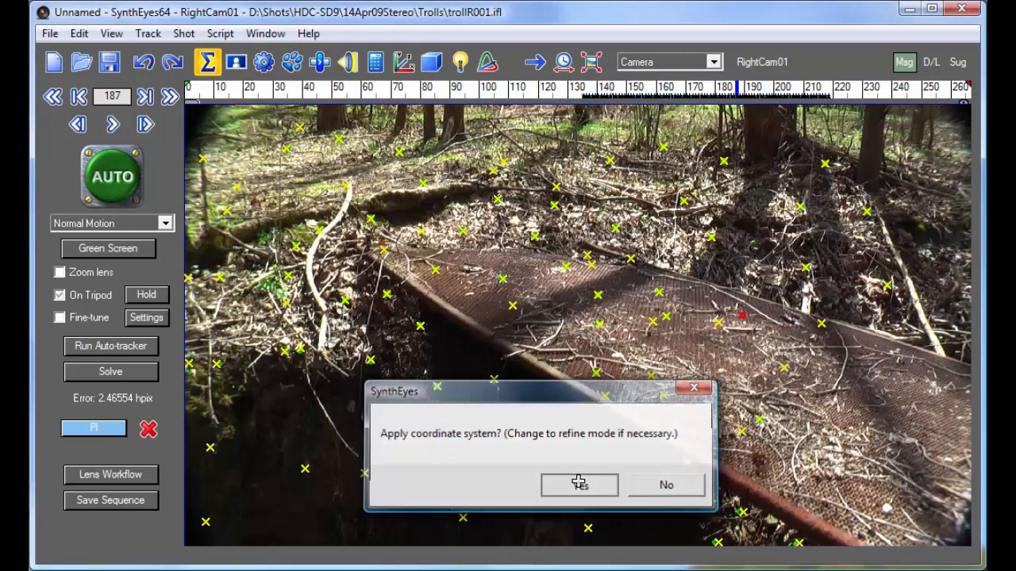
{"action": "left_click", "coordinate": [578, 485]}
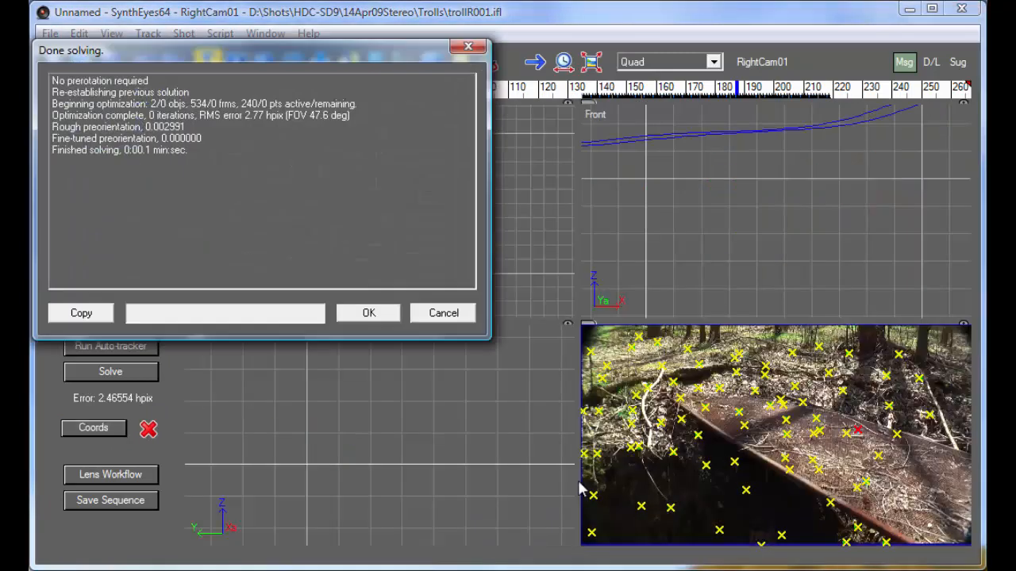
{"action": "left_click", "coordinate": [359, 314]}
Check the realigned camera path and ground-plane trackers in the top and left views while scrubbing through the shot
{"action": "left_click", "coordinate": [207, 89]}
{"action": "mouse_move", "coordinate": [207, 89]}
{"action": "left_mouse_down"}
{"action": "mouse_move", "coordinate": [847, 106]}
{"action": "mouse_move", "coordinate": [532, 113]}
{"action": "left_mouse_up"}
{"action": "middle_click_drag", "start_coordinate": [362, 256], "coordinate": [339, 208]}
{"action": "middle_click_drag", "start_coordinate": [510, 417], "coordinate": [311, 446]}
{"action": "scroll", "coordinate": [306, 454], "scroll_direction": "up", "scroll_amount": 4}
{"action": "mouse_move", "coordinate": [304, 92]}
{"action": "left_mouse_down"}
{"action": "mouse_move", "coordinate": [643, 92]}
{"action": "mouse_move", "coordinate": [299, 92]}
{"action": "left_mouse_up"}
Show the scene in the Perspective view, locked to the current camera, at frame 0
{"action": "left_click", "coordinate": [674, 62]}
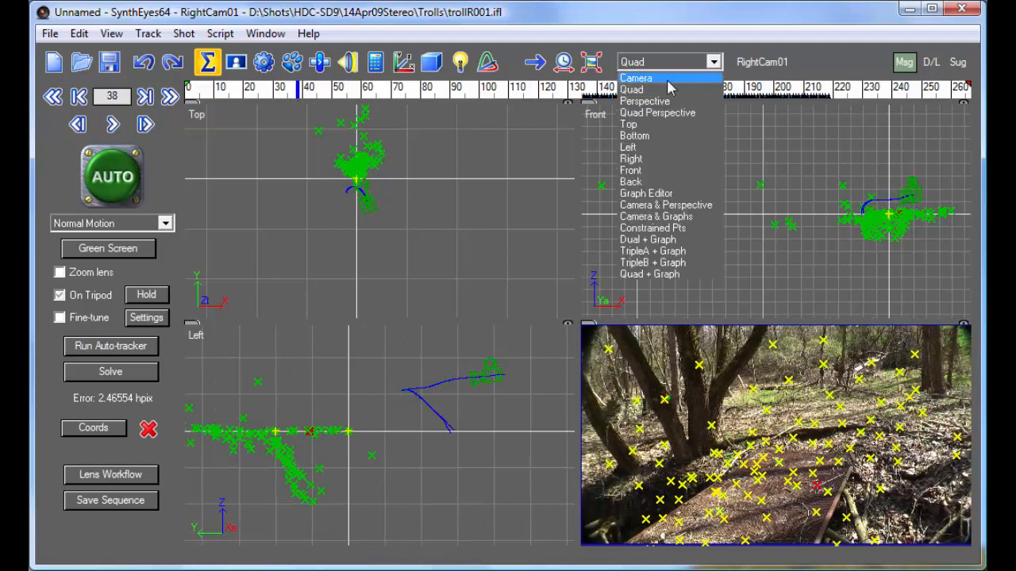
{"action": "left_click", "coordinate": [665, 100]}
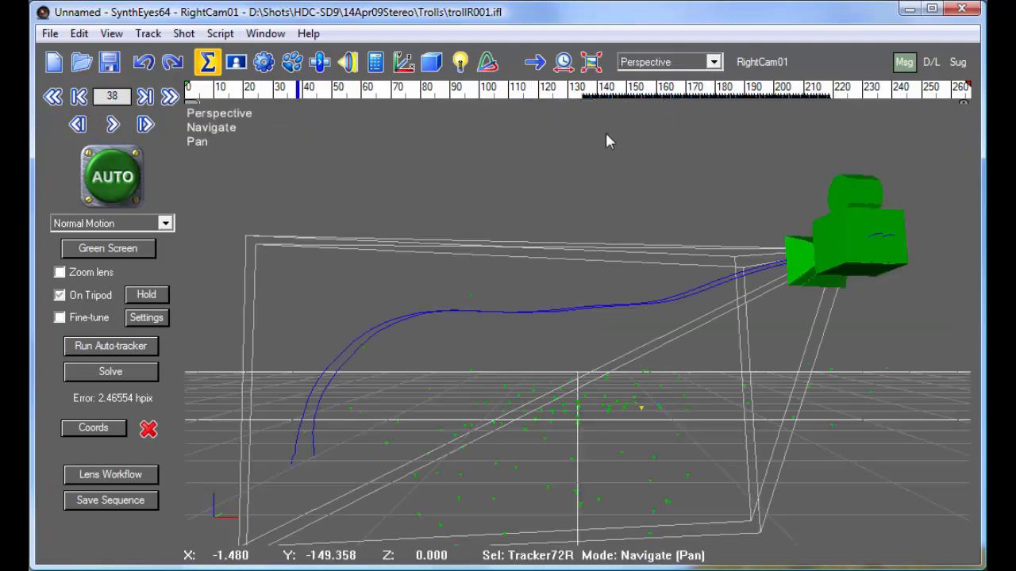
{"action": "key", "text": "l"}
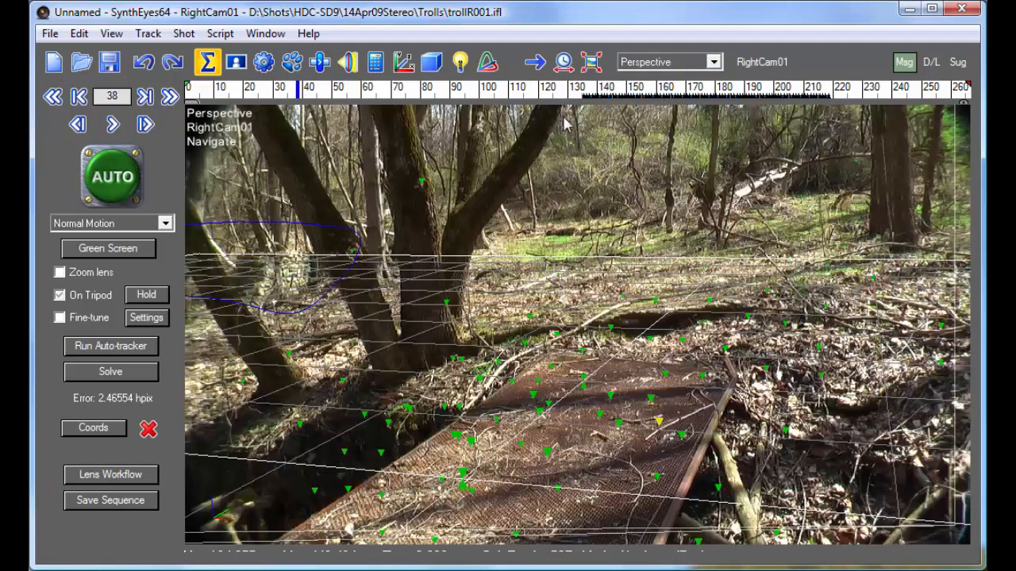
{"action": "left_click_drag", "start_coordinate": [337, 90], "coordinate": [146, 86]}
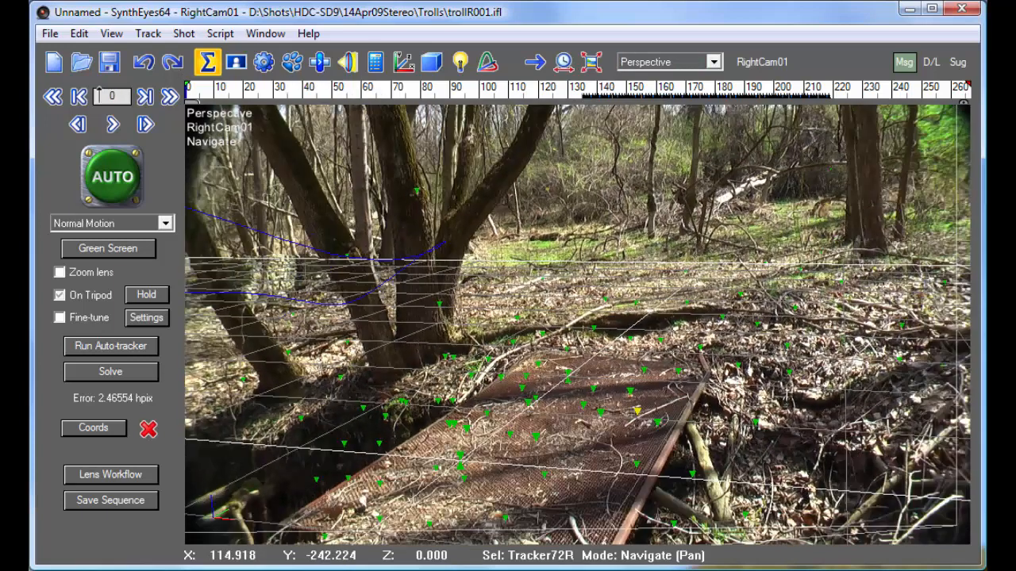
Create a Teapot mesh standing on the bridge and rotate it about its vertical axis so the spout points toward the tree trunks
{"action": "right_click", "coordinate": [437, 382]}
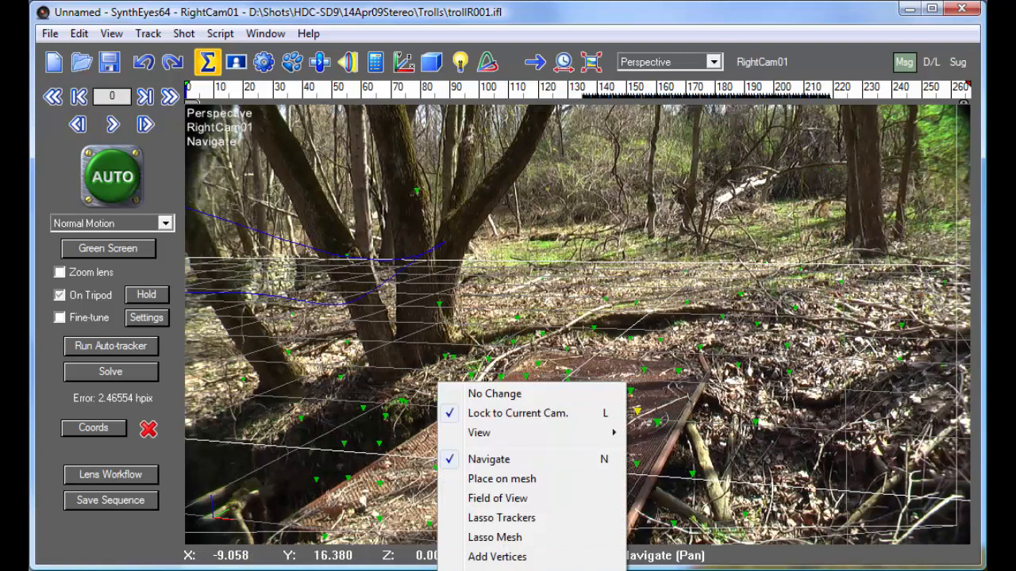
{"action": "left_click", "coordinate": [339, 105]}
{"action": "right_click", "coordinate": [344, 119]}
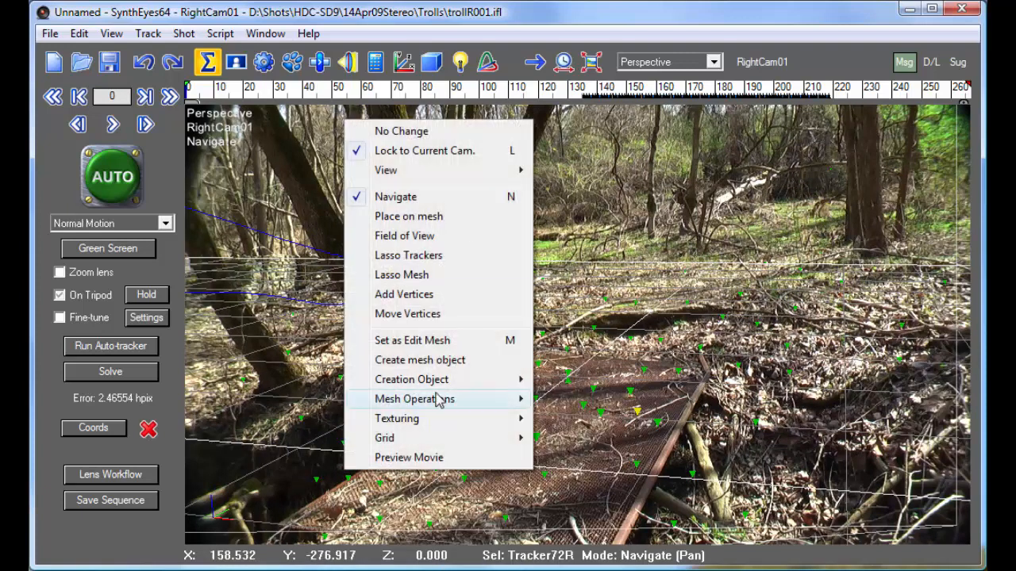
{"action": "mouse_move", "coordinate": [465, 381]}
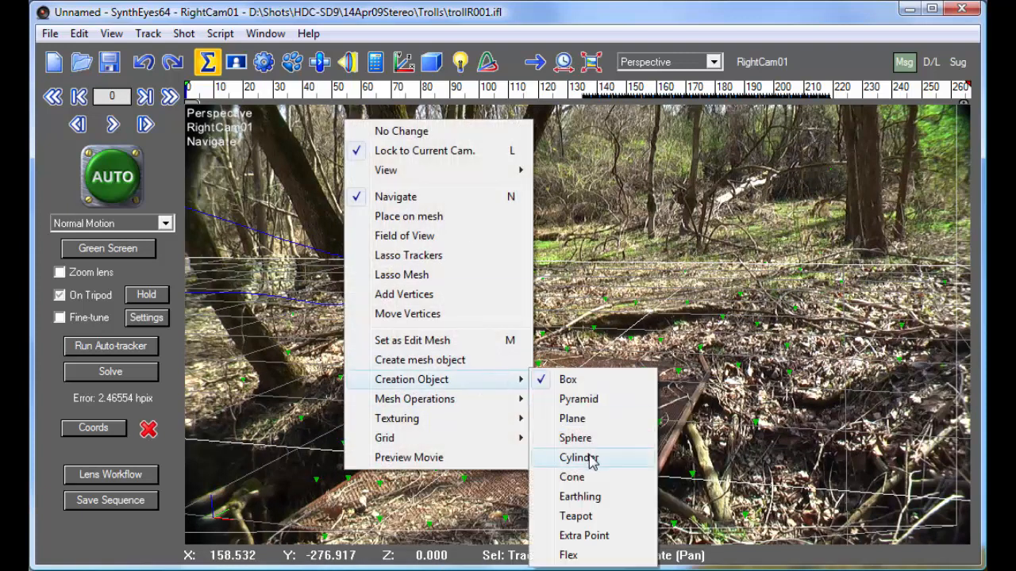
{"action": "left_click", "coordinate": [517, 364]}
{"action": "left_click_drag", "start_coordinate": [529, 442], "coordinate": [532, 467]}
{"action": "left_click_drag", "start_coordinate": [530, 530], "coordinate": [538, 354]}
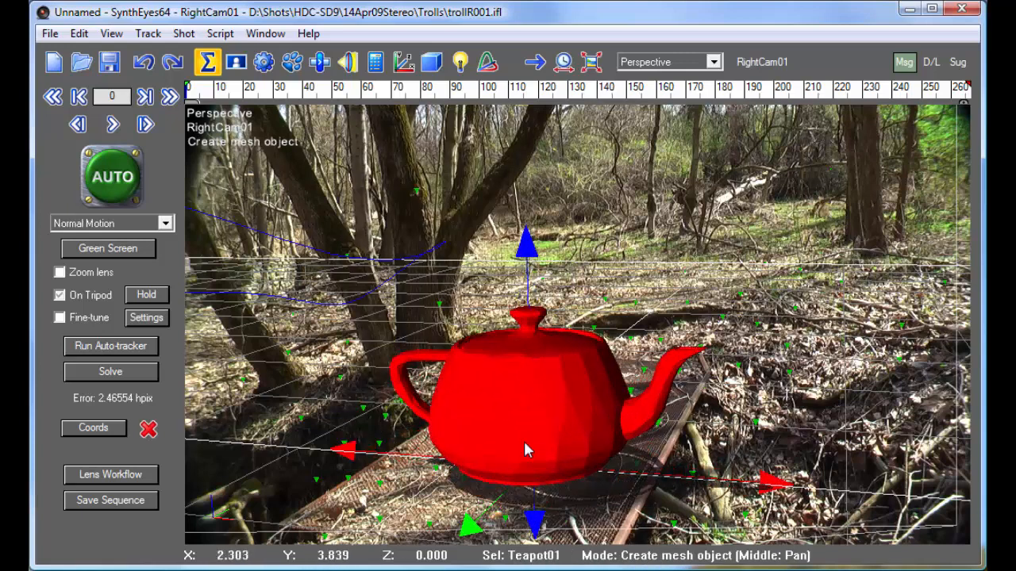
{"action": "left_click_drag", "start_coordinate": [525, 237], "coordinate": [481, 540], "text": "ctrl"}
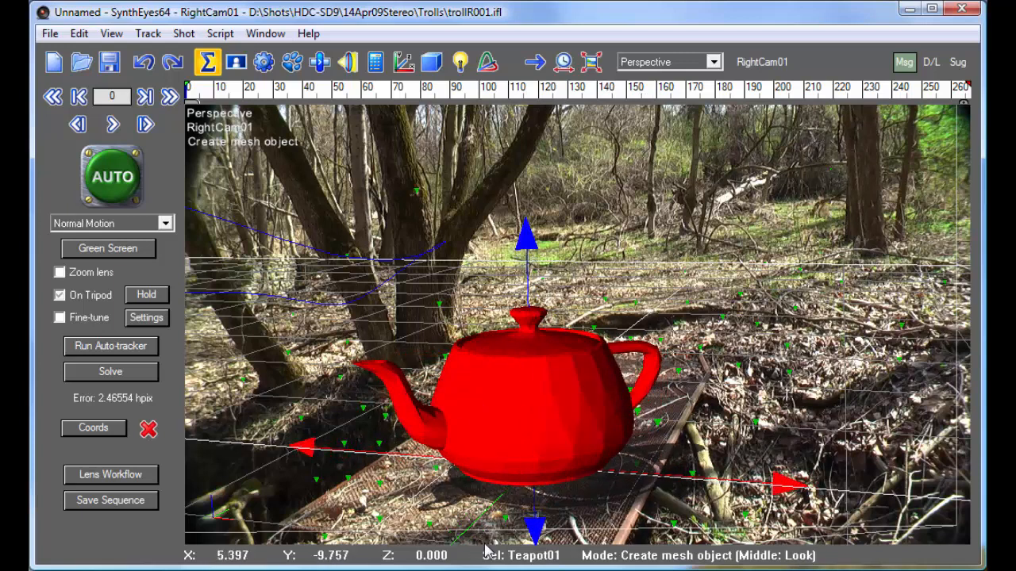
Check the teapot's placement on the bridge through the shot in the Perspective view, then in LeftCam01's Camera view
{"action": "left_click_drag", "start_coordinate": [208, 97], "coordinate": [679, 127]}
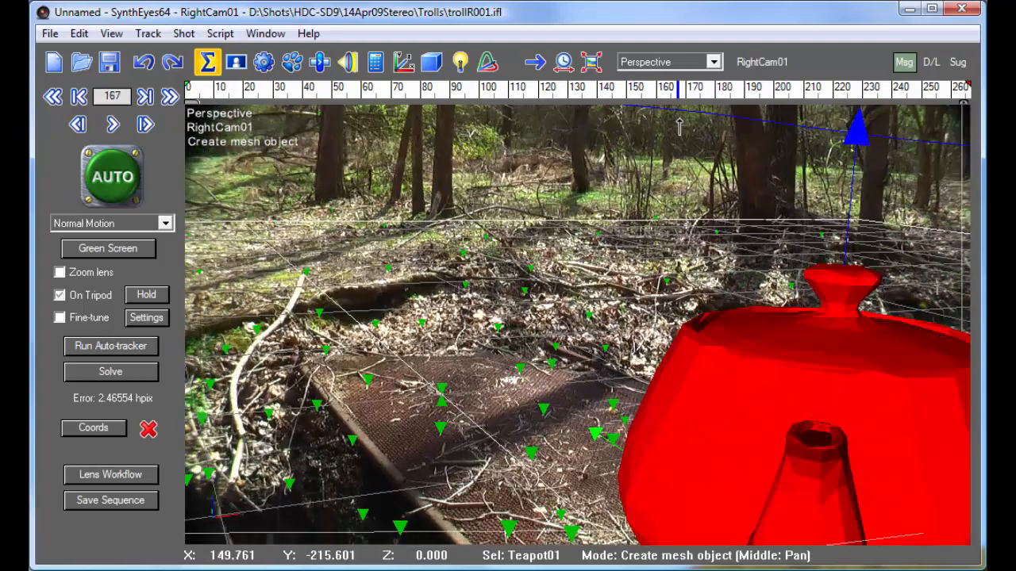
{"action": "left_click", "coordinate": [762, 62]}
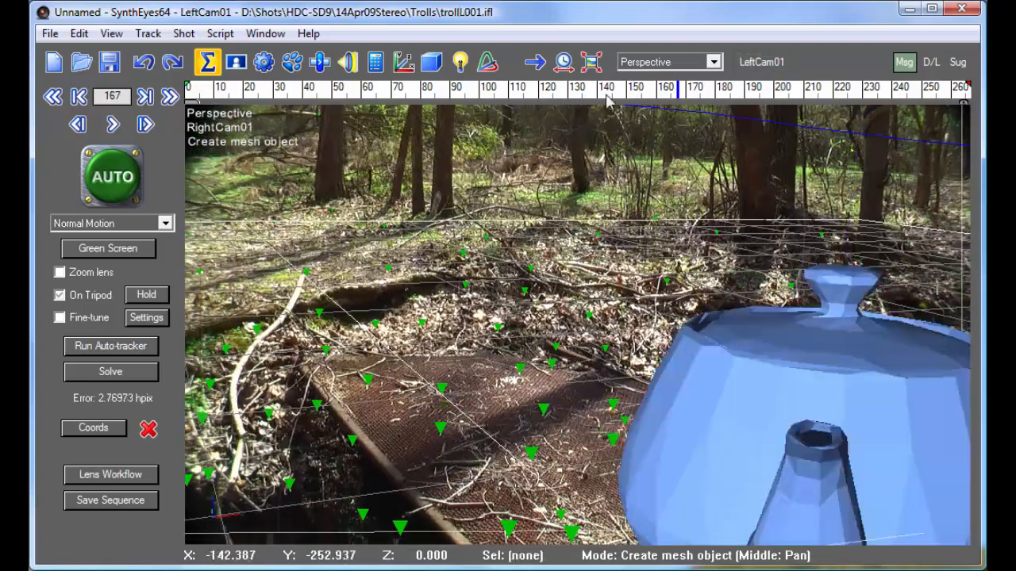
{"action": "left_click", "coordinate": [674, 62]}
{"action": "left_click", "coordinate": [674, 75]}
{"action": "left_click", "coordinate": [757, 63]}
{"action": "left_click", "coordinate": [756, 63]}
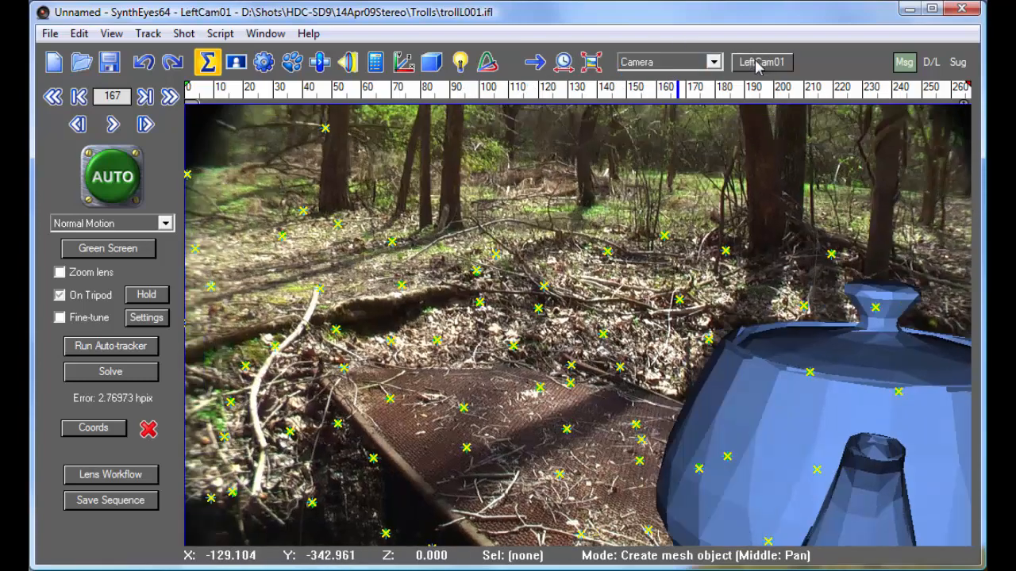
{"action": "left_click_drag", "start_coordinate": [643, 103], "coordinate": [618, 79]}
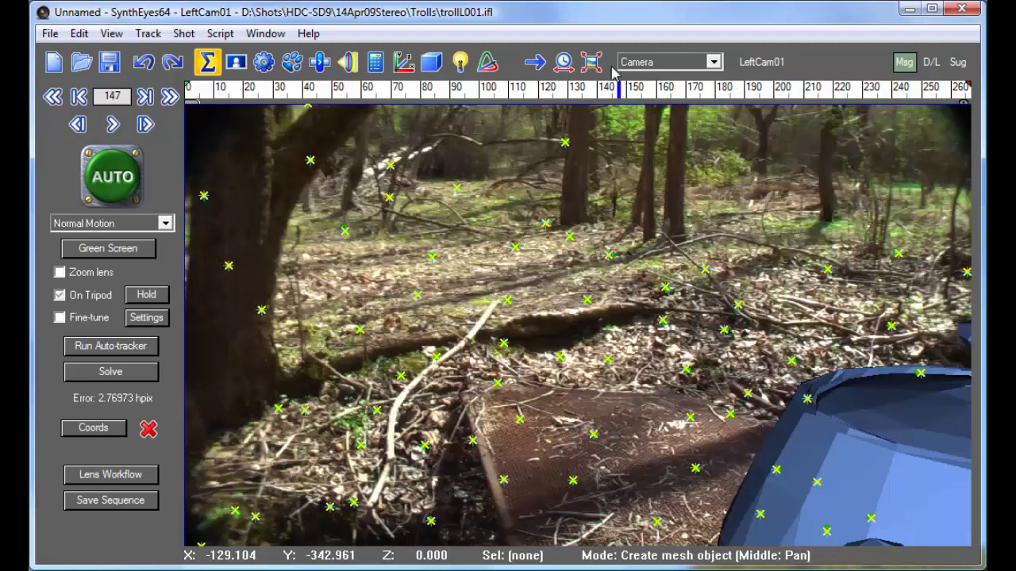
Compare the left and right camera paths in the Quad layout's top view while scrubbing through the shot
{"action": "left_click", "coordinate": [648, 64]}
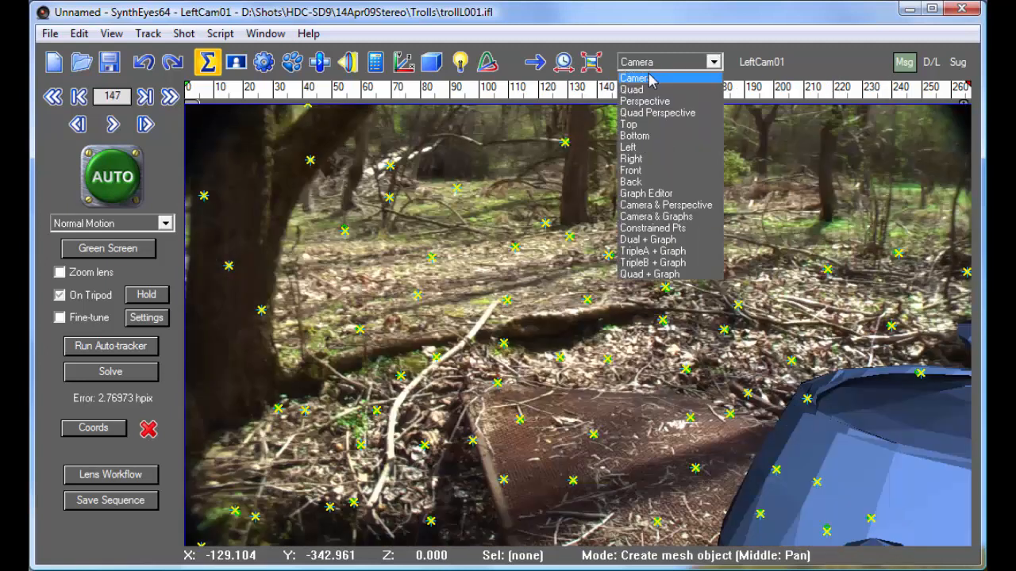
{"action": "left_click", "coordinate": [644, 89]}
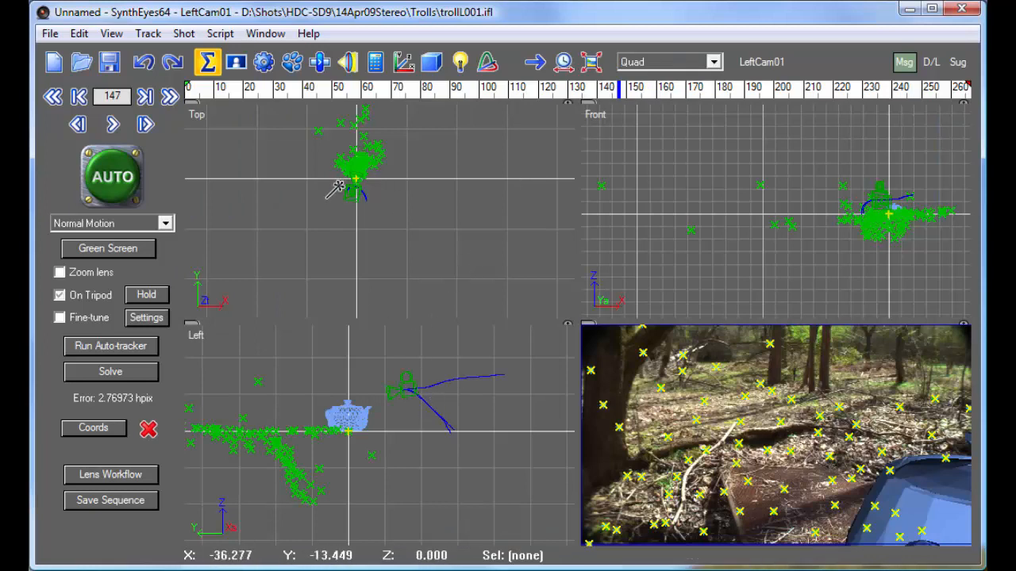
{"action": "scroll", "coordinate": [342, 190], "scroll_direction": "up", "scroll_amount": 5}
{"action": "scroll", "coordinate": [435, 172], "scroll_direction": "up", "scroll_amount": 2}
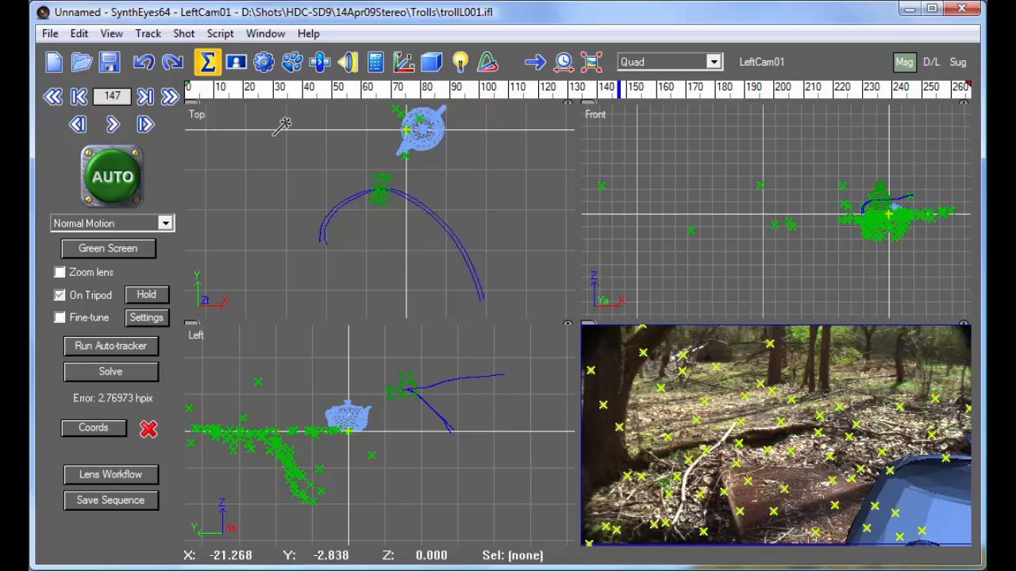
{"action": "mouse_move", "coordinate": [227, 97]}
{"action": "left_mouse_down"}
{"action": "mouse_move", "coordinate": [750, 99]}
{"action": "mouse_move", "coordinate": [802, 103]}
{"action": "mouse_move", "coordinate": [839, 123]}
{"action": "mouse_move", "coordinate": [914, 127]}
{"action": "mouse_move", "coordinate": [345, 89]}
{"action": "mouse_move", "coordinate": [319, 77]}
{"action": "mouse_move", "coordinate": [815, 121]}
{"action": "left_mouse_up"}
{"action": "scroll", "coordinate": [327, 246], "scroll_direction": "up", "scroll_amount": 3}
{"action": "scroll", "coordinate": [306, 224], "scroll_direction": "up", "scroll_amount": 3}
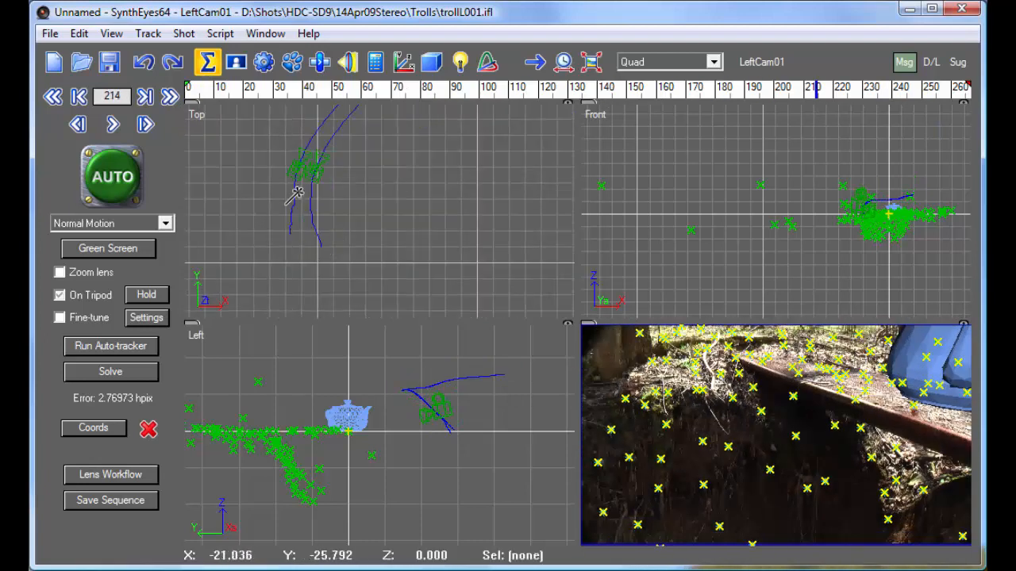
{"action": "middle_click_drag", "start_coordinate": [299, 195], "coordinate": [311, 225]}
{"action": "left_click_drag", "start_coordinate": [213, 93], "coordinate": [927, 91]}
{"action": "left_click_drag", "start_coordinate": [982, 107], "coordinate": [915, 97]}
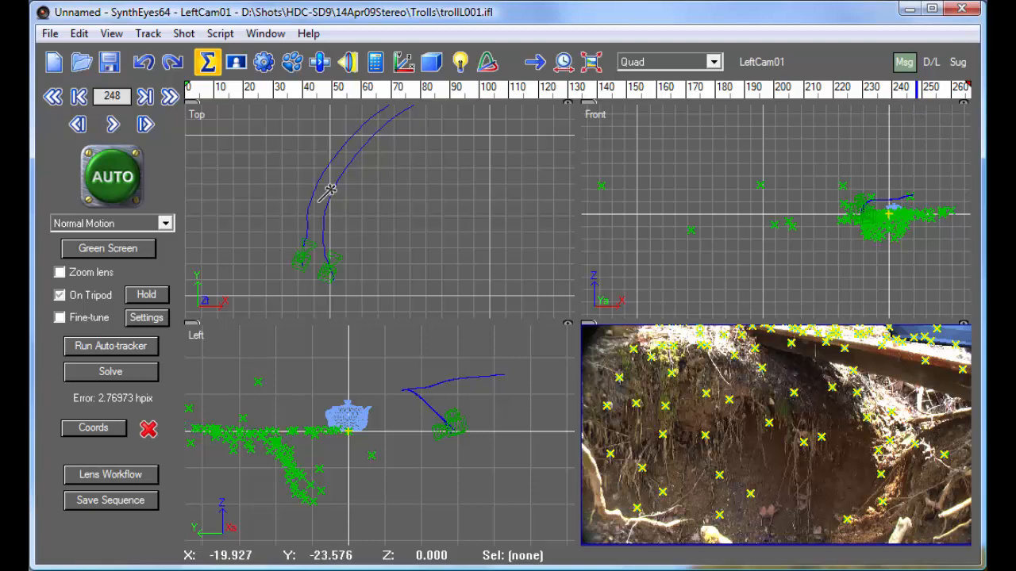
In the camera-camera Stereo Geometry settings, set the Distance channel's lock mode to Known with a lock-to value of 0.485
{"action": "left_click", "coordinate": [184, 34]}
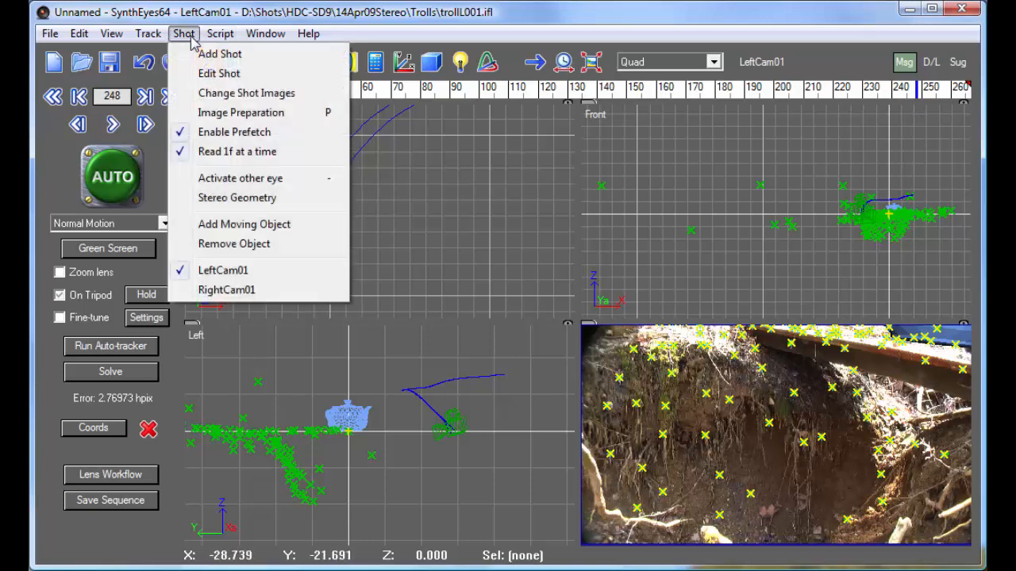
{"action": "left_click", "coordinate": [263, 200]}
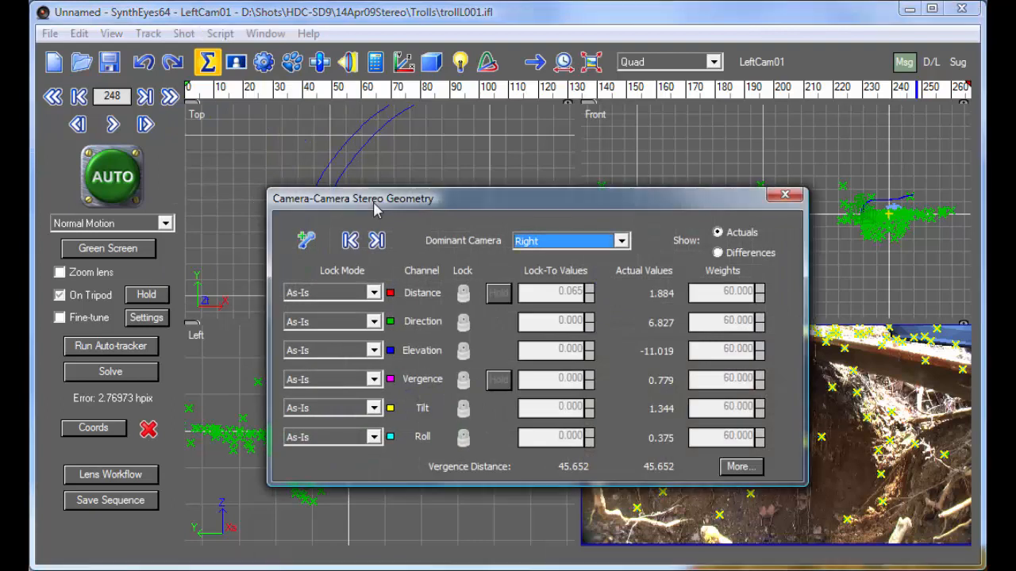
{"action": "left_click_drag", "start_coordinate": [381, 210], "coordinate": [376, 181]}
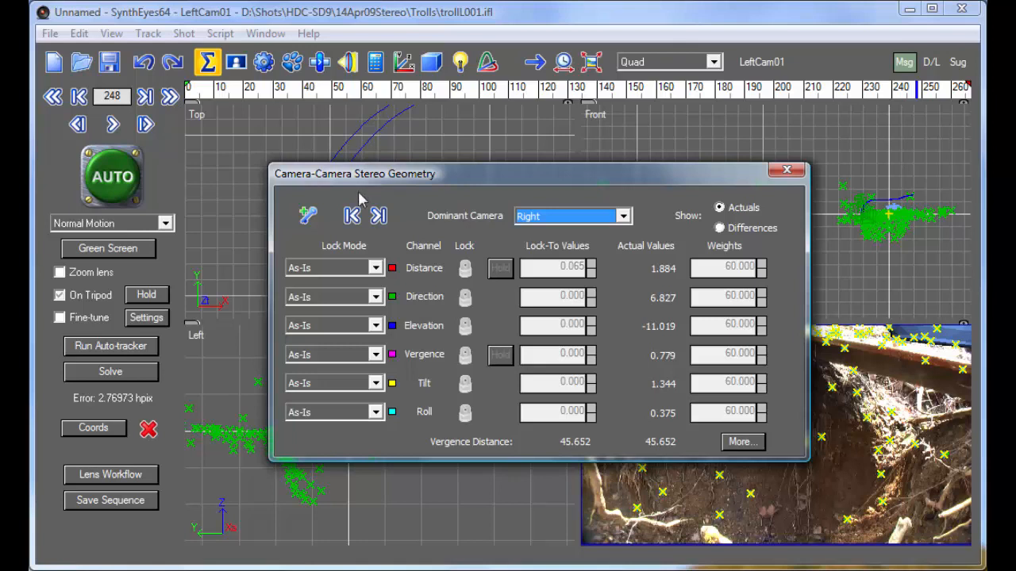
{"action": "left_click", "coordinate": [338, 268]}
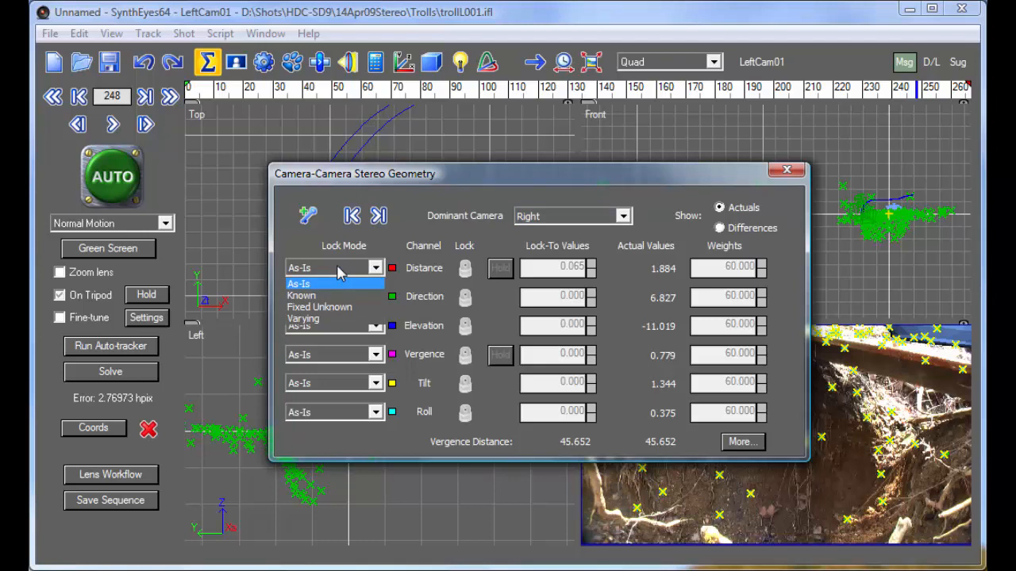
{"action": "left_click", "coordinate": [357, 180]}
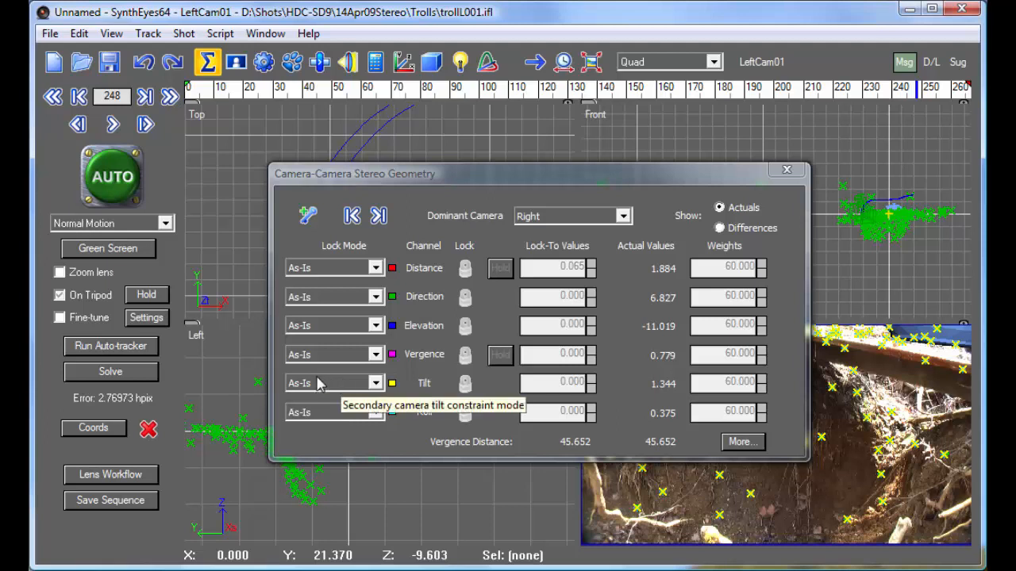
{"action": "left_click", "coordinate": [353, 269]}
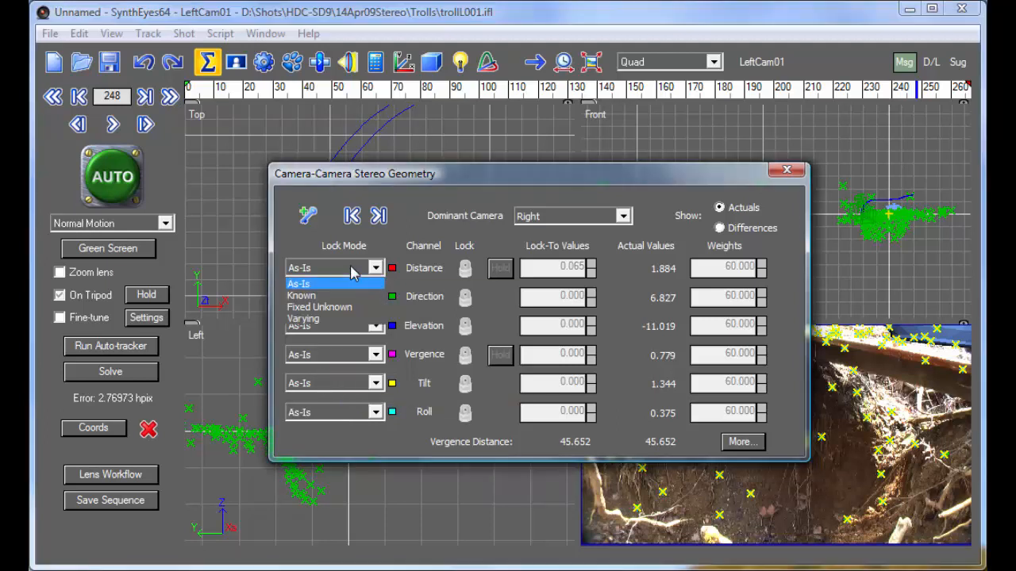
{"action": "left_click", "coordinate": [355, 298]}
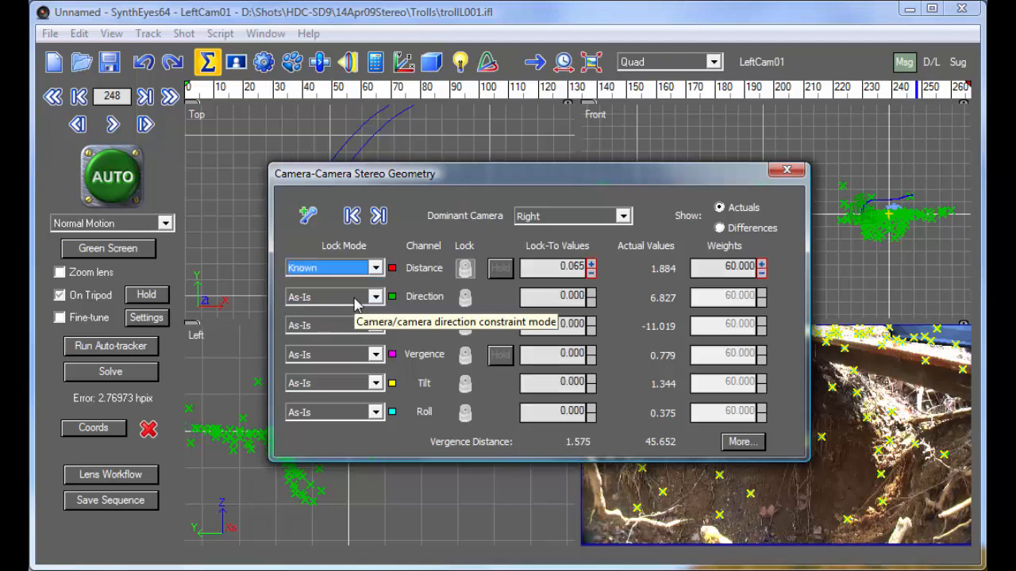
{"action": "left_click", "coordinate": [591, 264]}
{"action": "left_click_drag", "start_coordinate": [564, 56], "coordinate": [608, 197]}
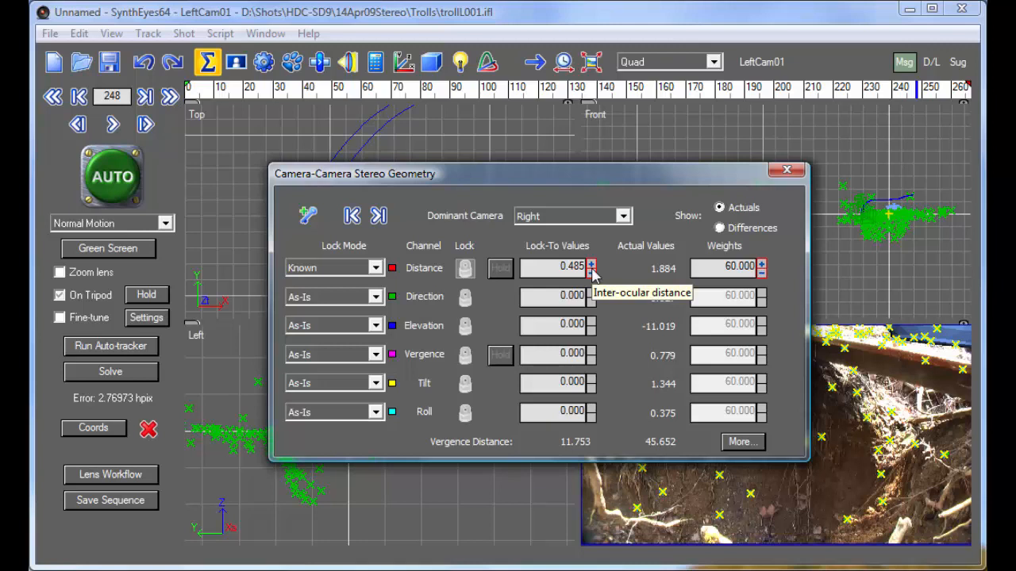
List RightCam01's constrained points, keeping the stereo geometry settings open and clear of the list
{"action": "left_click_drag", "start_coordinate": [456, 169], "coordinate": [420, 242]}
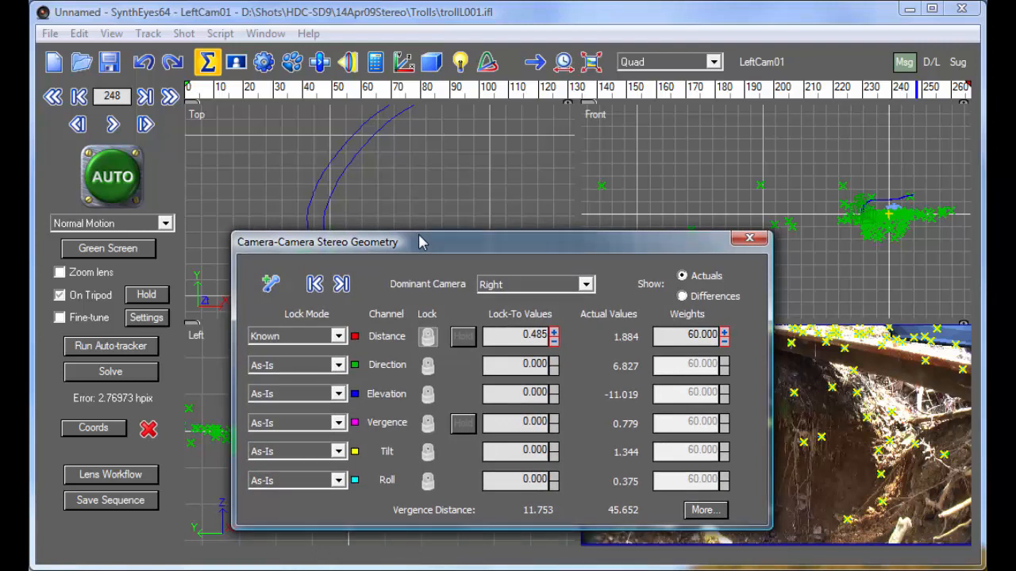
{"action": "left_click_drag", "start_coordinate": [427, 239], "coordinate": [426, 264]}
{"action": "left_click", "coordinate": [642, 63]}
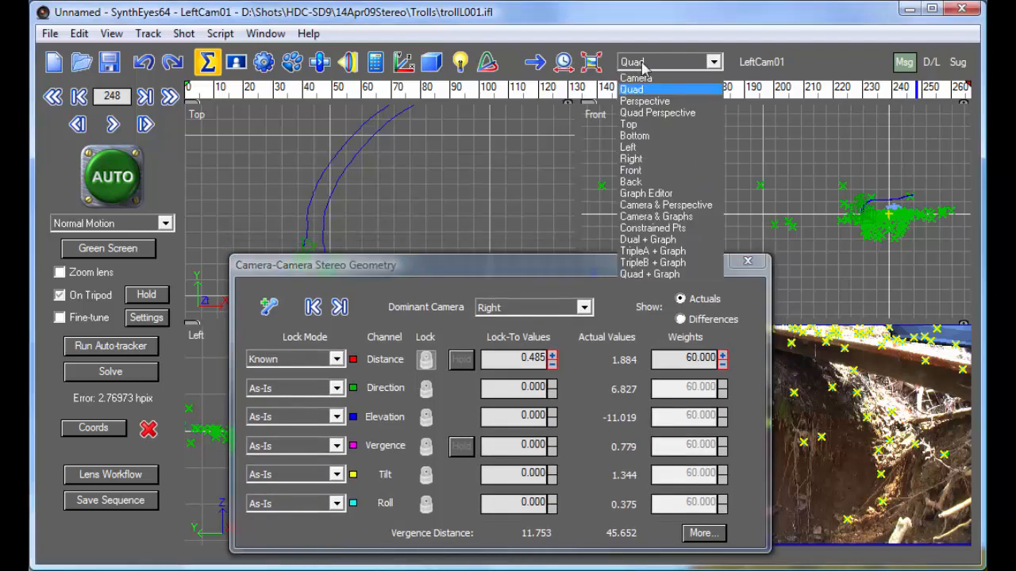
{"action": "left_click", "coordinate": [674, 227]}
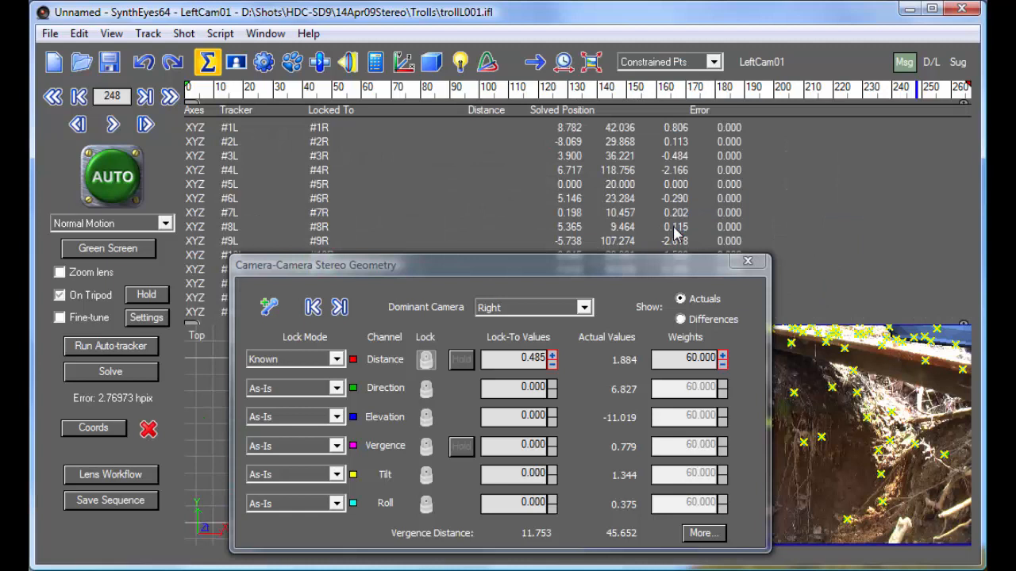
{"action": "left_click", "coordinate": [763, 66]}
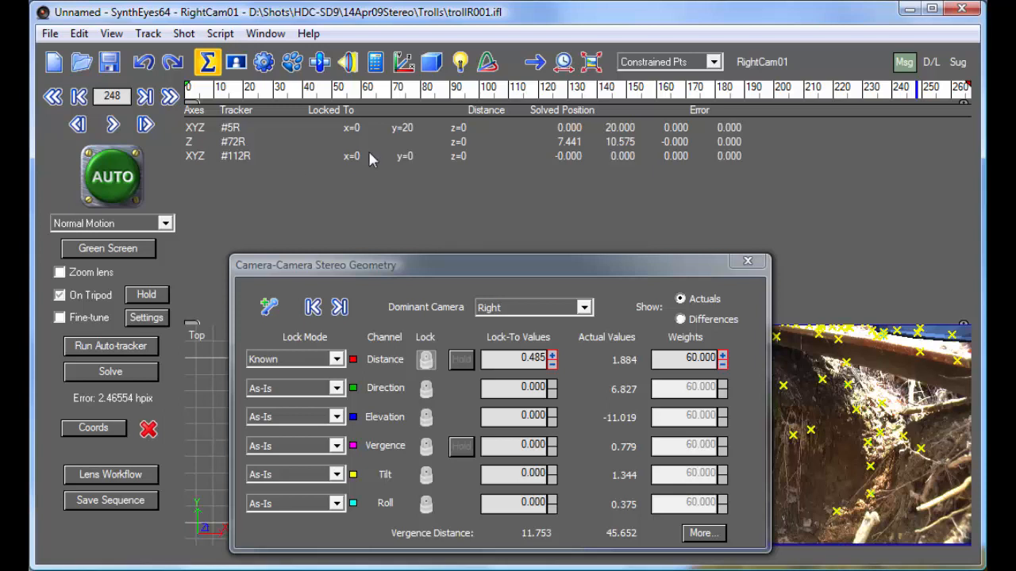
Change the constraint on Tracker5R from a locked point to On Y Axis
{"action": "left_click", "coordinate": [403, 61]}
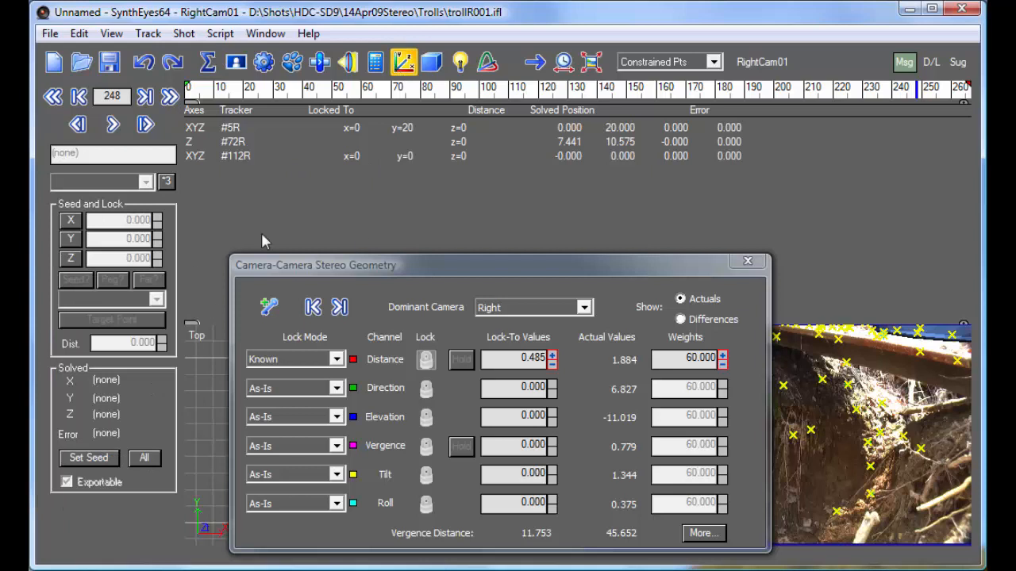
{"action": "left_click", "coordinate": [267, 129]}
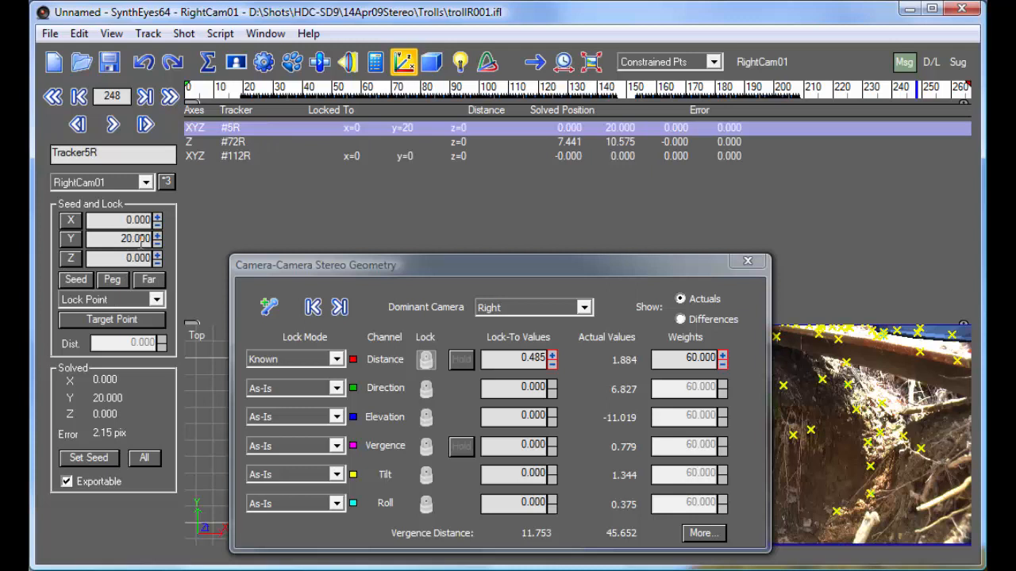
{"action": "left_click", "coordinate": [123, 239]}
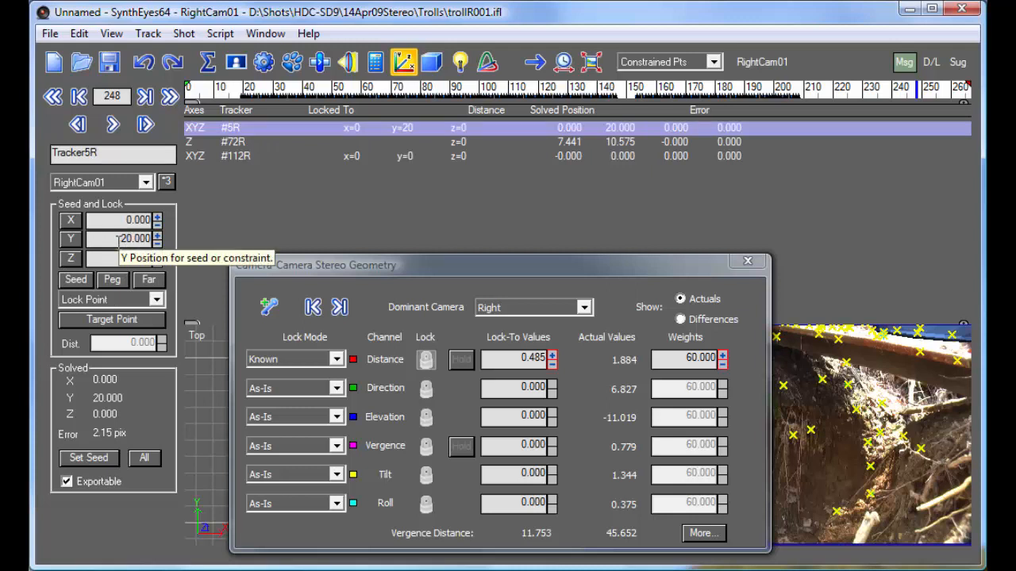
{"action": "left_click", "coordinate": [123, 300]}
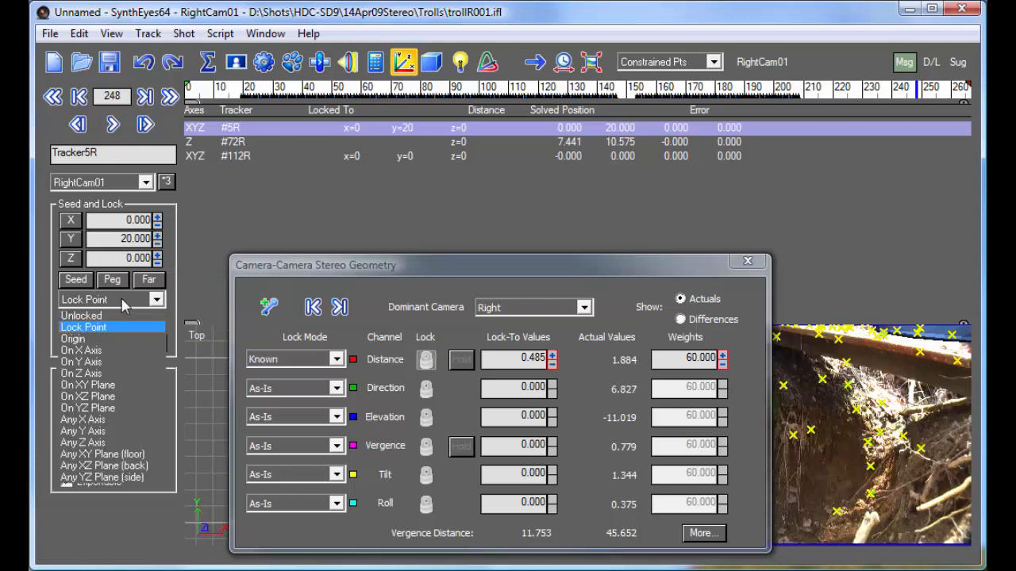
{"action": "left_click", "coordinate": [125, 361]}
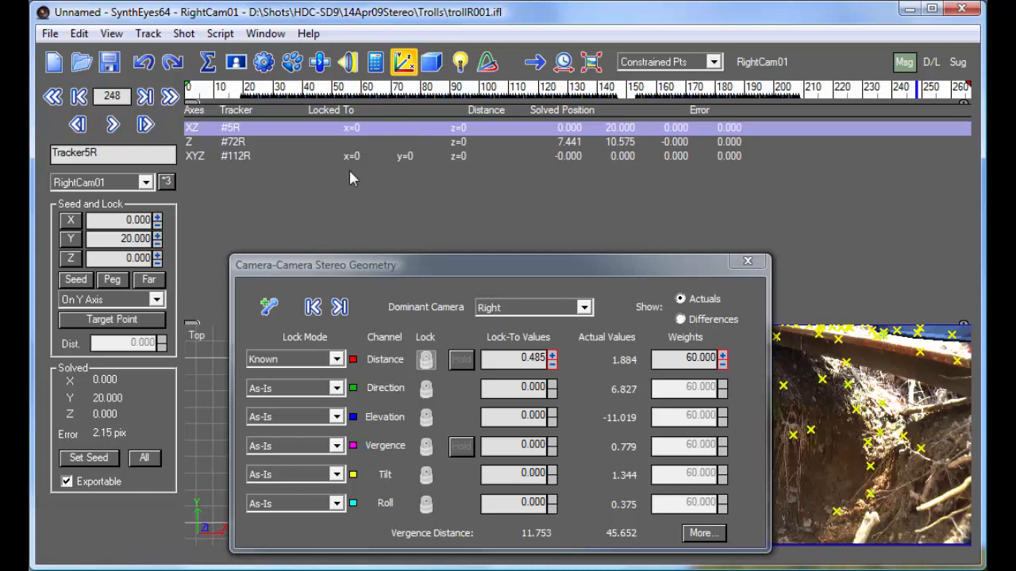
Re-solve the scene in Refine mode and accept the solution
{"action": "left_click", "coordinate": [376, 61]}
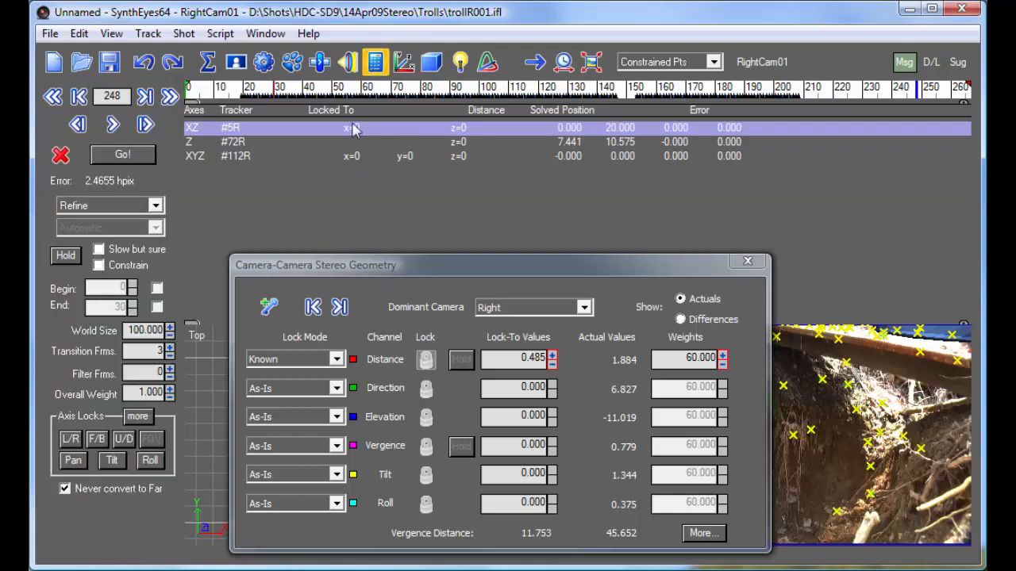
{"action": "left_click", "coordinate": [127, 158]}
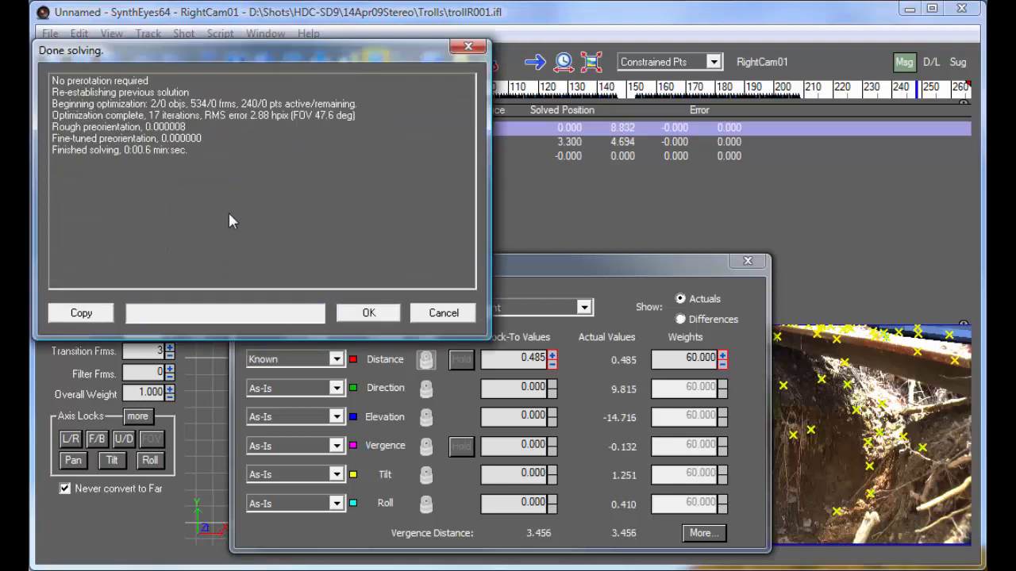
{"action": "left_click", "coordinate": [369, 314]}
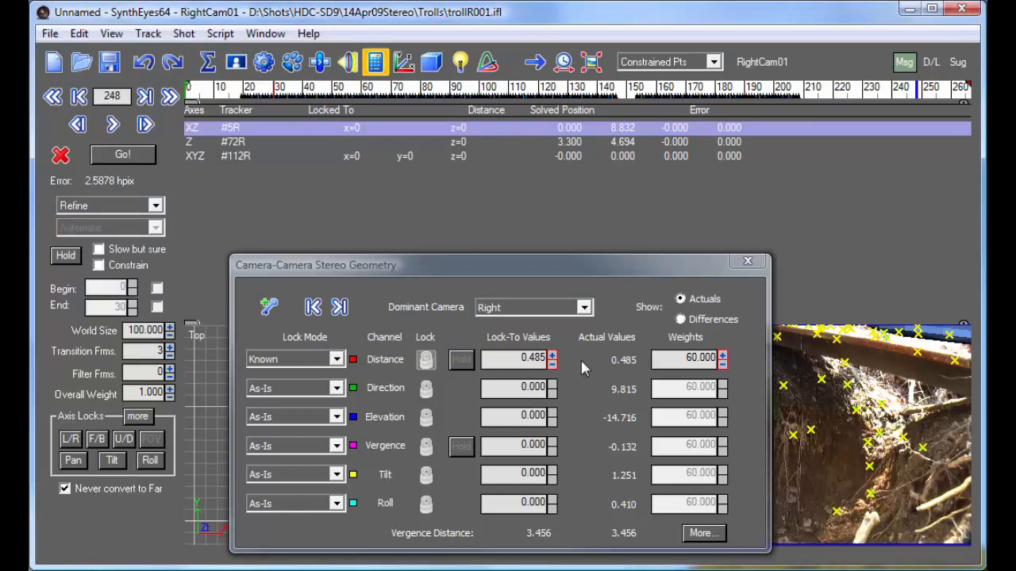
Check the stereo geometry's actual values across the shot and the spacing of the two camera paths in the Quad layout's top view
{"action": "left_click_drag", "start_coordinate": [223, 91], "coordinate": [964, 109]}
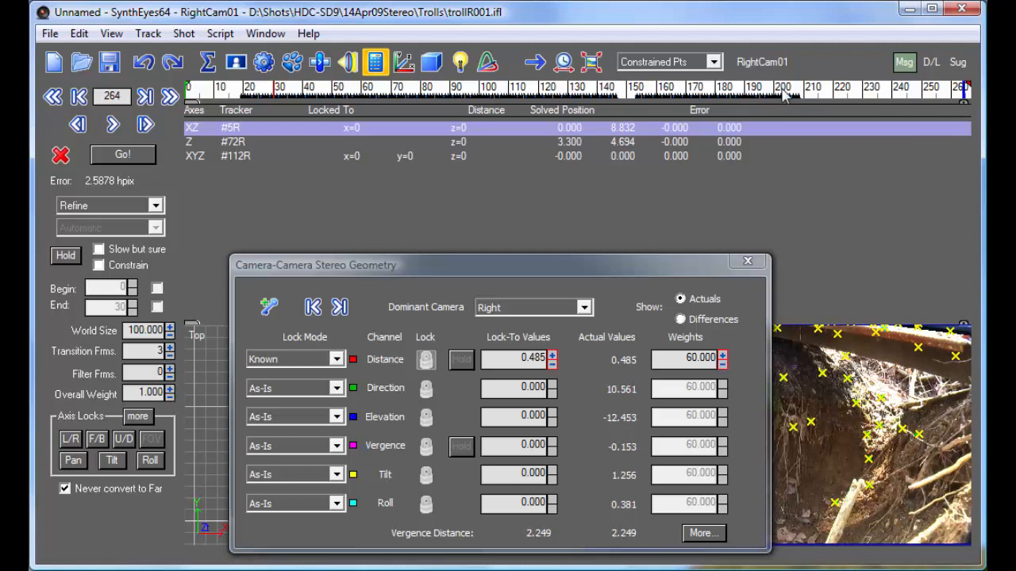
{"action": "left_click_drag", "start_coordinate": [911, 93], "coordinate": [405, 92]}
{"action": "left_click", "coordinate": [659, 69]}
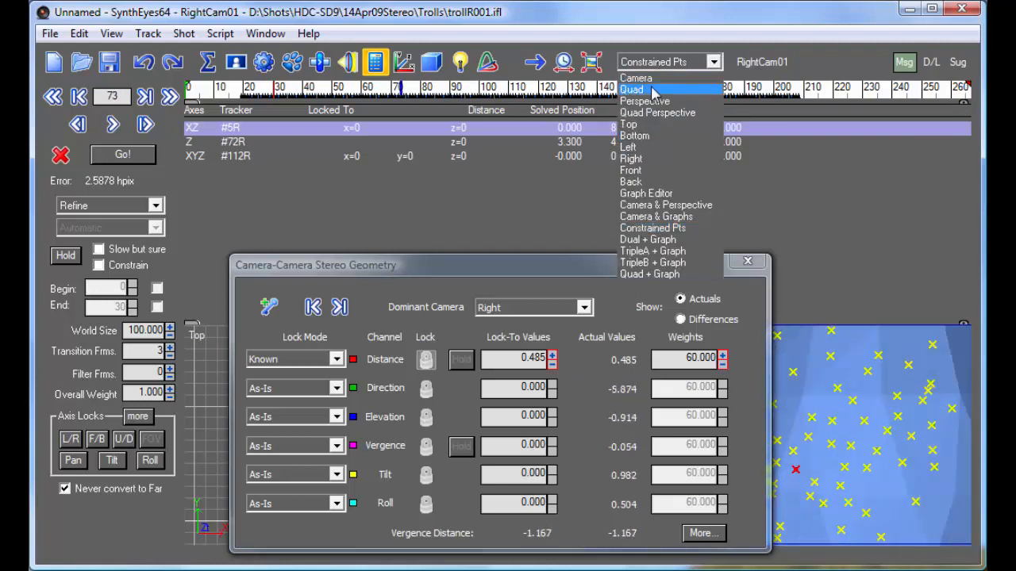
{"action": "left_click", "coordinate": [635, 94]}
{"action": "left_click_drag", "start_coordinate": [552, 272], "coordinate": [744, 279]}
{"action": "scroll", "coordinate": [326, 226], "scroll_direction": "down", "scroll_amount": 5}
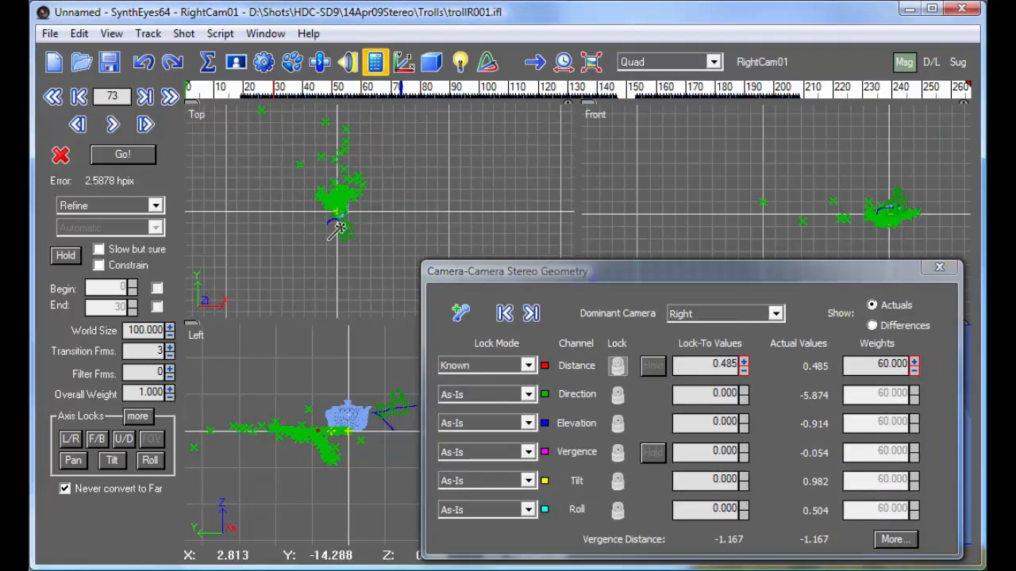
{"action": "scroll", "coordinate": [301, 219], "scroll_direction": "up", "scroll_amount": 4}
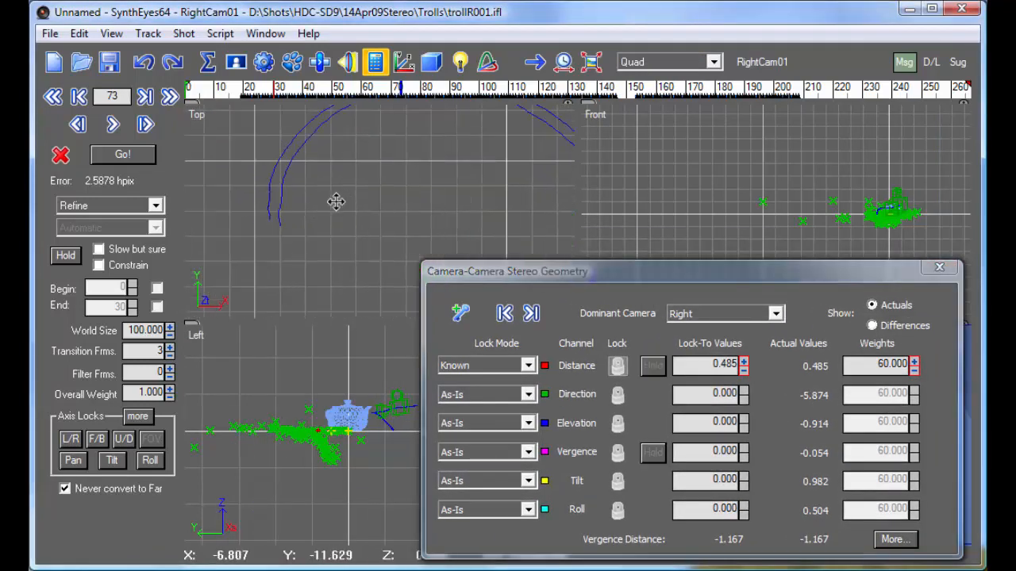
{"action": "left_click_drag", "start_coordinate": [693, 94], "coordinate": [799, 125]}
Set the lock modes of the Direction and Elevation channels to Known in the camera-camera stereo geometry
{"action": "left_click_drag", "start_coordinate": [604, 273], "coordinate": [515, 222]}
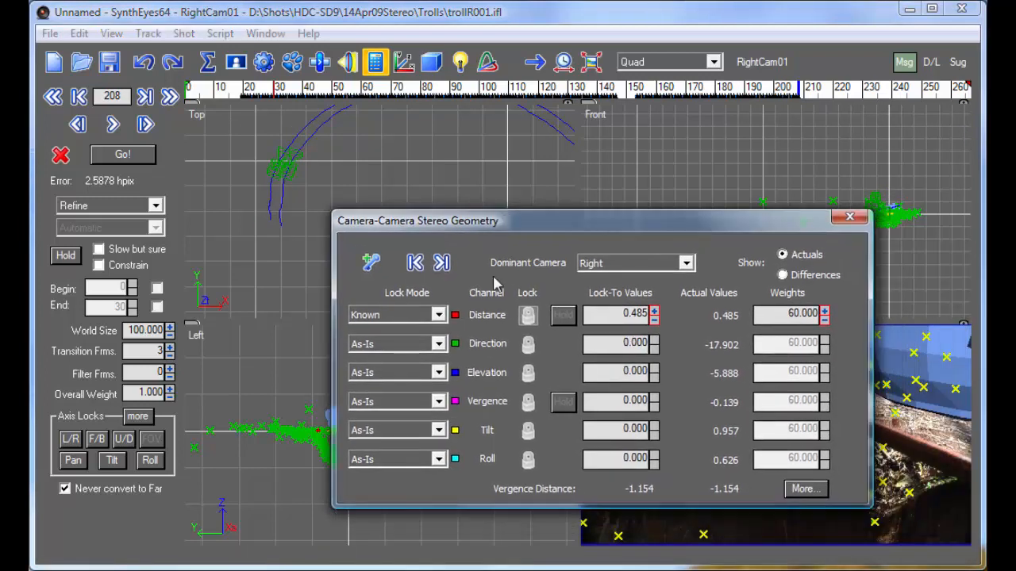
{"action": "left_click", "coordinate": [412, 344]}
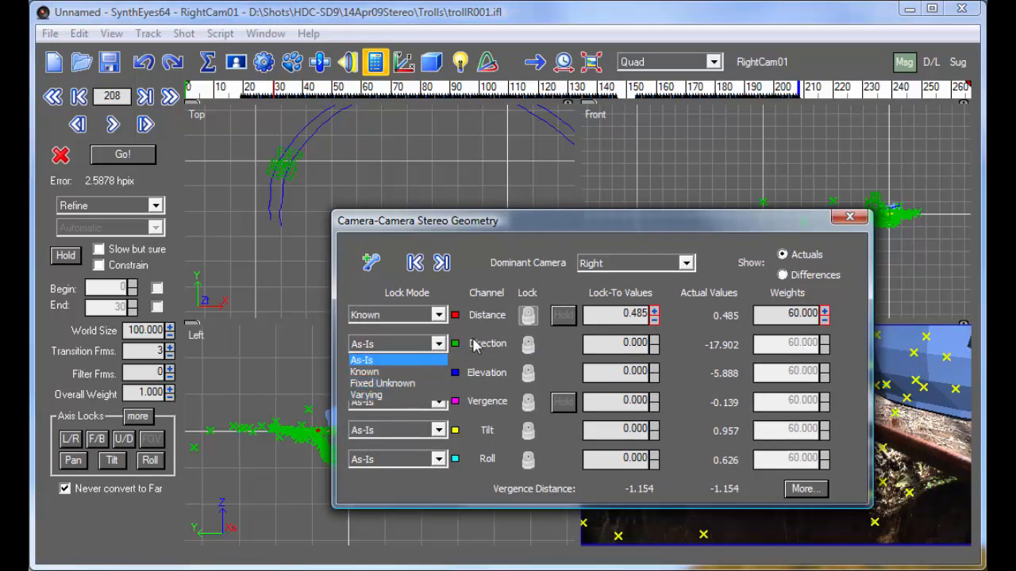
{"action": "left_click", "coordinate": [399, 359]}
{"action": "left_click", "coordinate": [397, 352]}
{"action": "left_click", "coordinate": [395, 371]}
{"action": "left_click", "coordinate": [389, 373]}
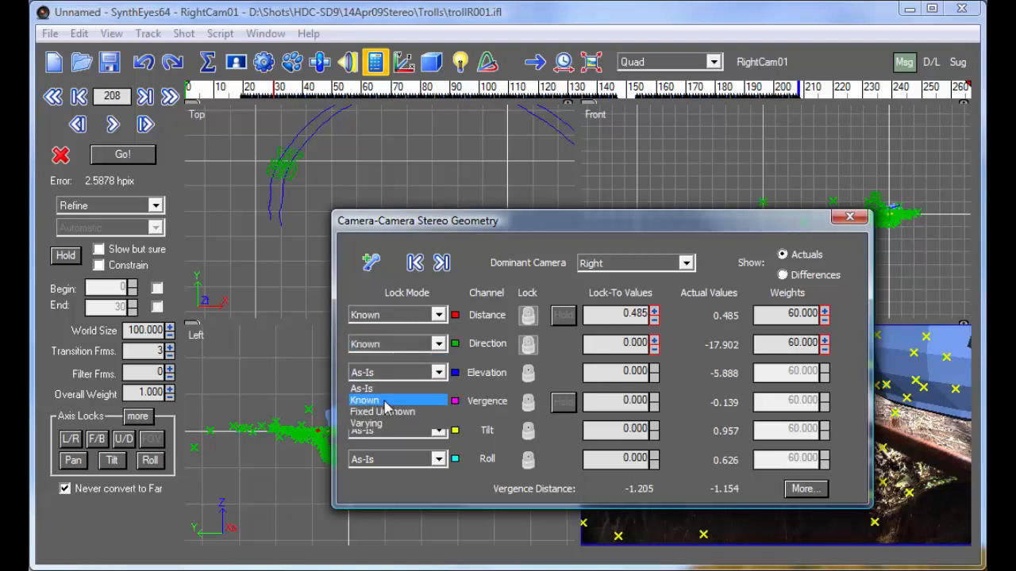
{"action": "left_click", "coordinate": [405, 394]}
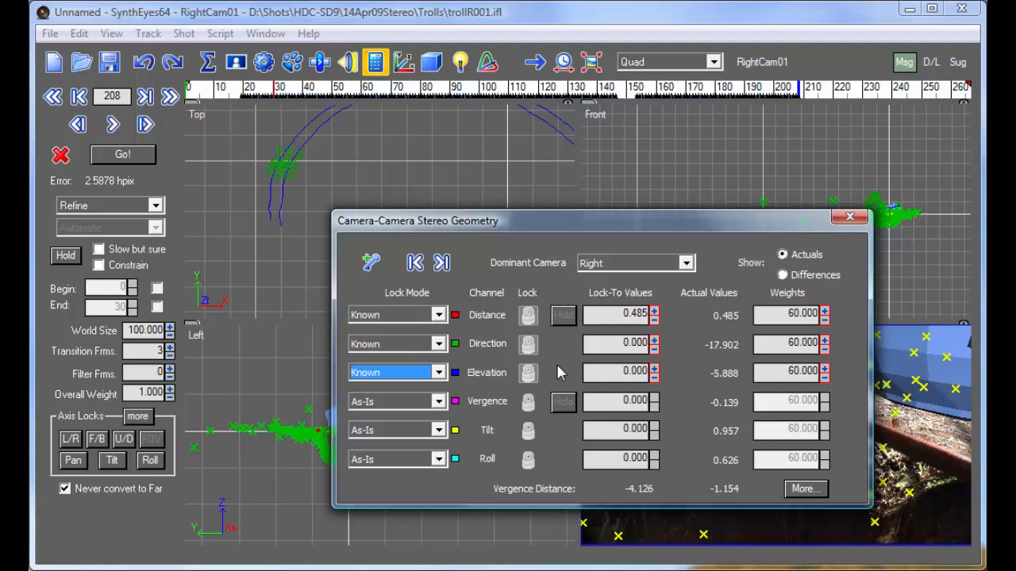
Set the lock modes of the Direction and Elevation channels to Fixed Unknown
{"action": "left_click", "coordinate": [425, 344]}
{"action": "left_click", "coordinate": [419, 384]}
{"action": "left_click", "coordinate": [420, 372]}
{"action": "left_click", "coordinate": [418, 412]}
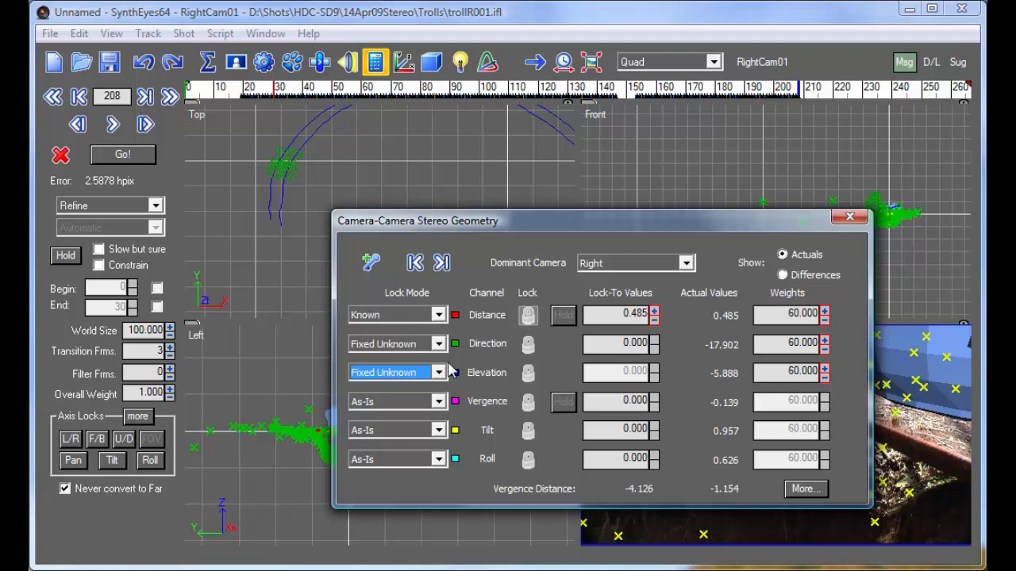
Re-solve in Refine mode, accept the solution, and check the stereo geometry's actual values across the shot before closing its settings
{"action": "left_click", "coordinate": [115, 157]}
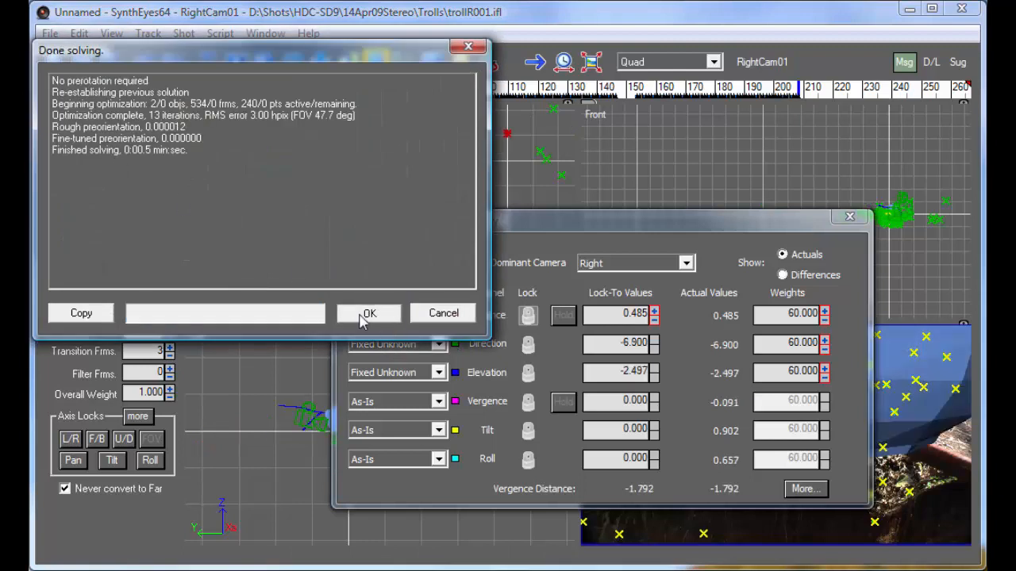
{"action": "left_click", "coordinate": [367, 314]}
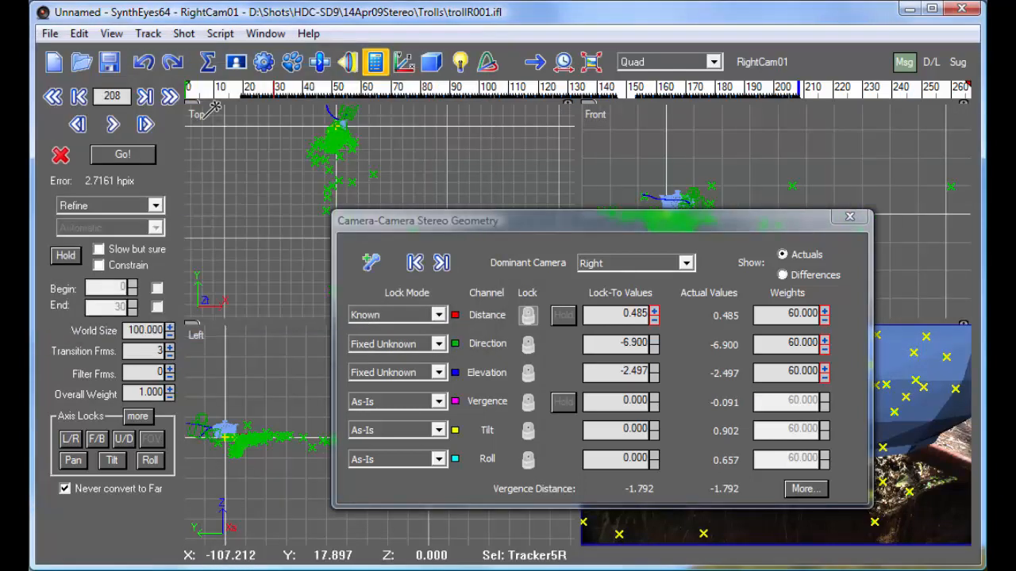
{"action": "left_click_drag", "start_coordinate": [204, 90], "coordinate": [905, 103]}
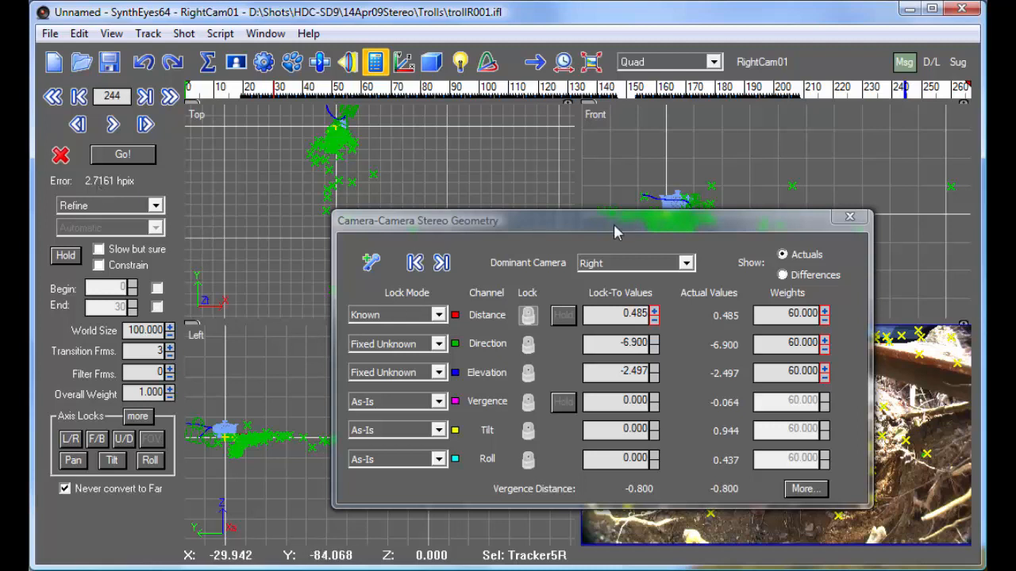
{"action": "left_click", "coordinate": [844, 217]}
{"action": "left_click", "coordinate": [846, 219]}
Graph the curves of all trackers in the Graph Editor, with the Error channel scaled to fit
{"action": "left_click", "coordinate": [681, 64]}
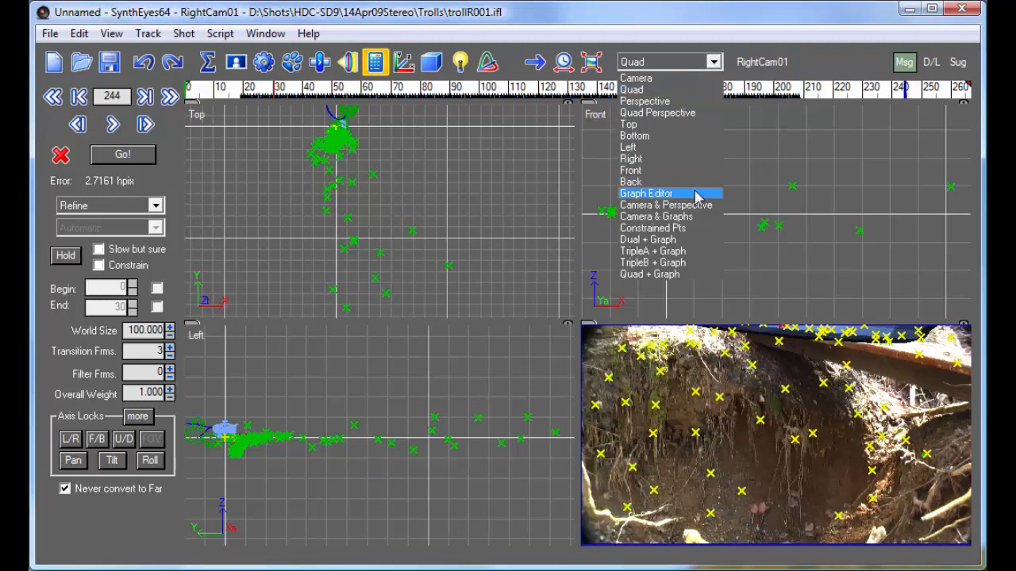
{"action": "left_click", "coordinate": [696, 193]}
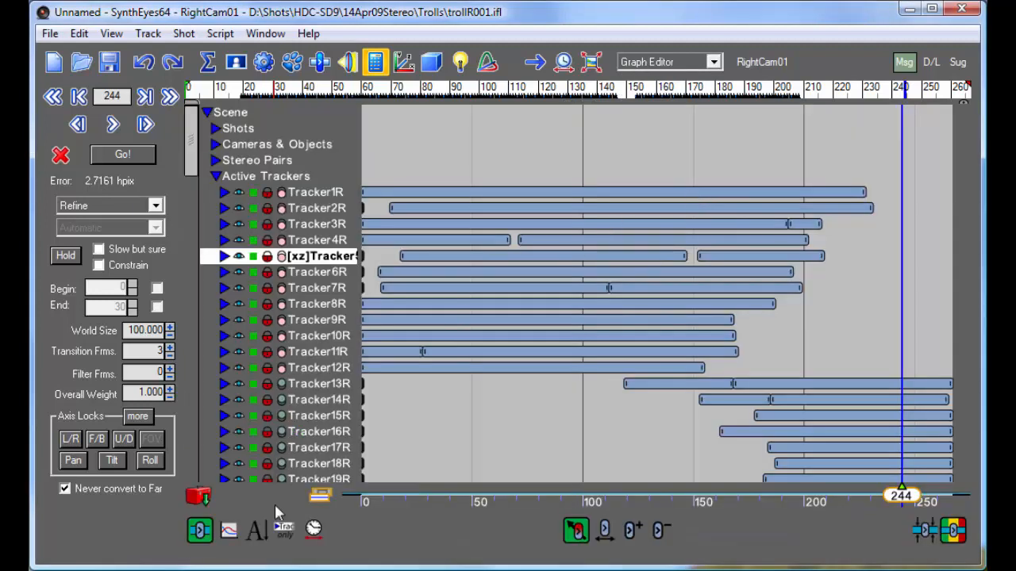
{"action": "left_click", "coordinate": [229, 531]}
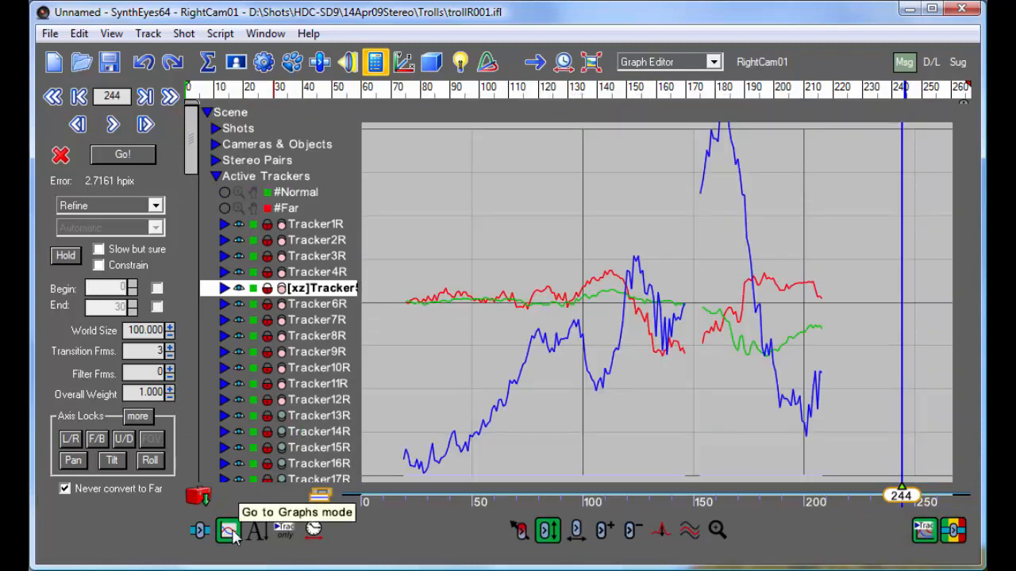
{"action": "key", "text": "ctrl+a"}
{"action": "left_click", "coordinate": [223, 224]}
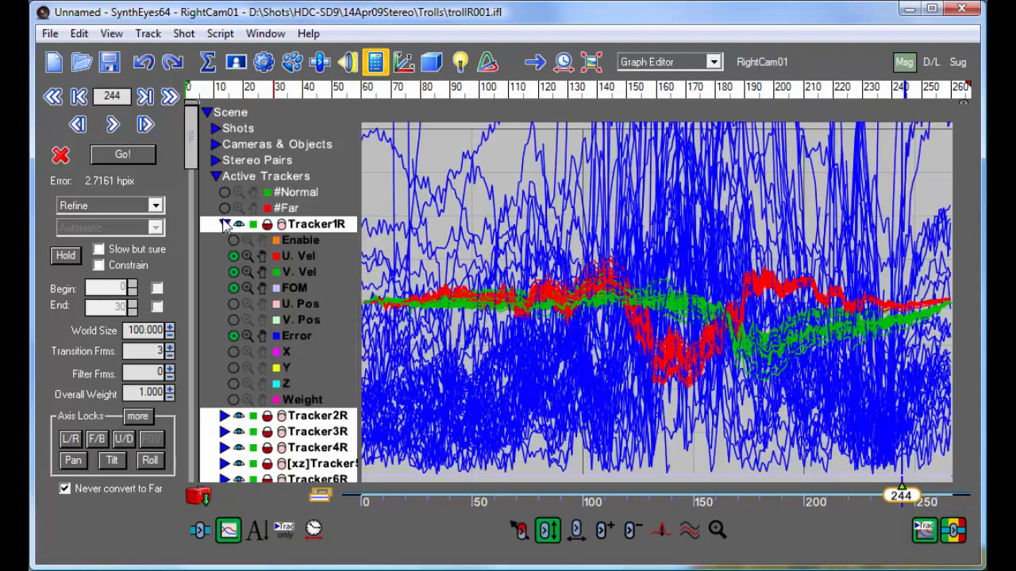
{"action": "left_click", "coordinate": [246, 336]}
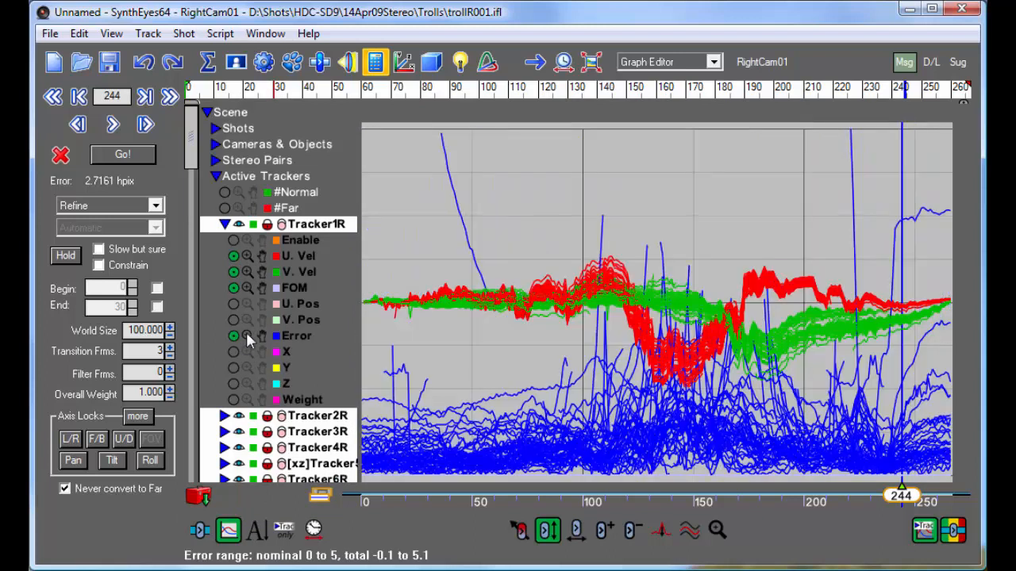
Isolate the tracker whose error curve stays high near the end of the shot and delete that tracker
{"action": "left_click", "coordinate": [691, 530]}
{"action": "left_click", "coordinate": [931, 216]}
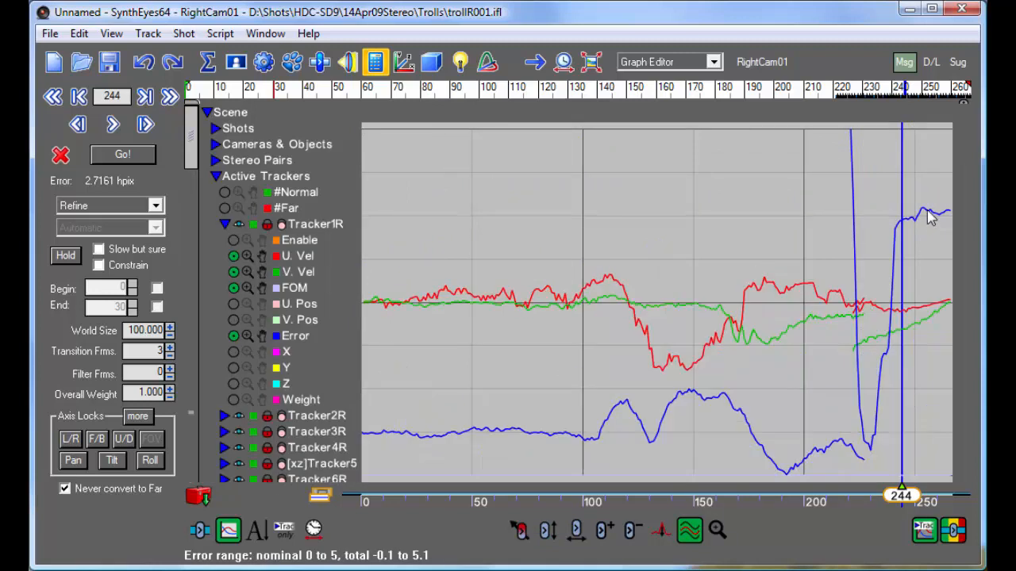
{"action": "left_click", "coordinate": [225, 224]}
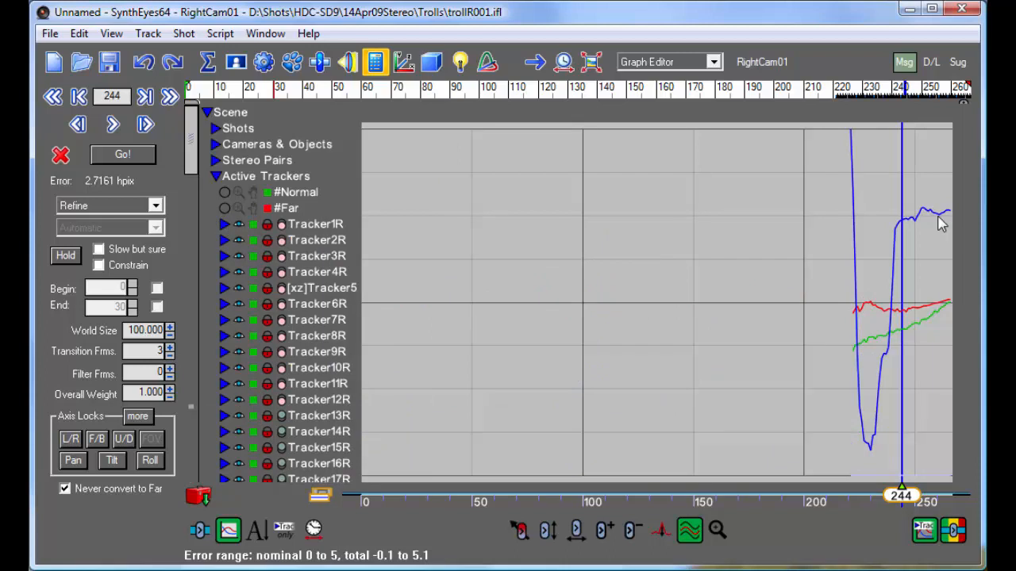
{"action": "mouse_move", "coordinate": [940, 225]}
{"action": "right_click", "coordinate": [905, 216]}
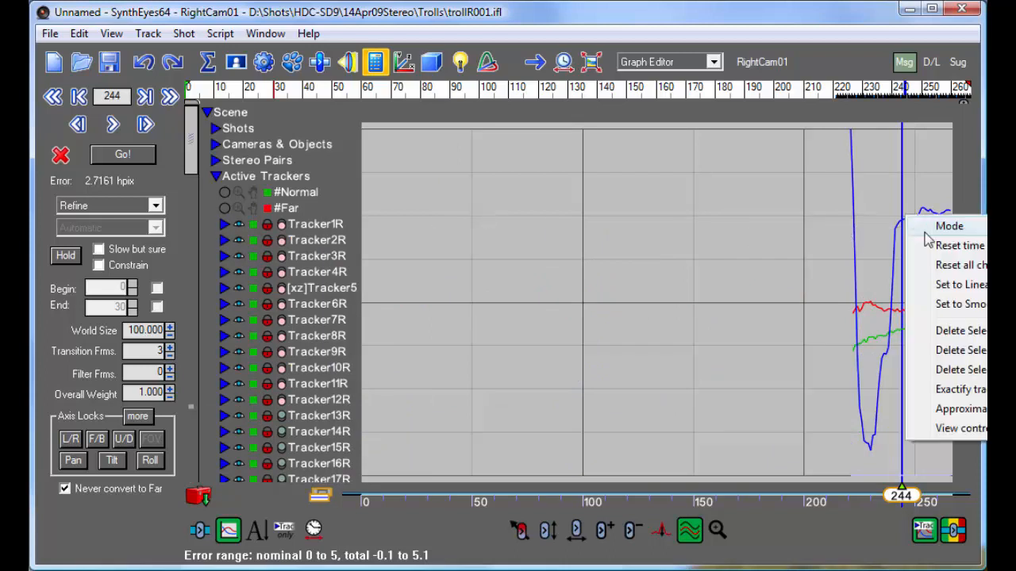
{"action": "left_click", "coordinate": [950, 369]}
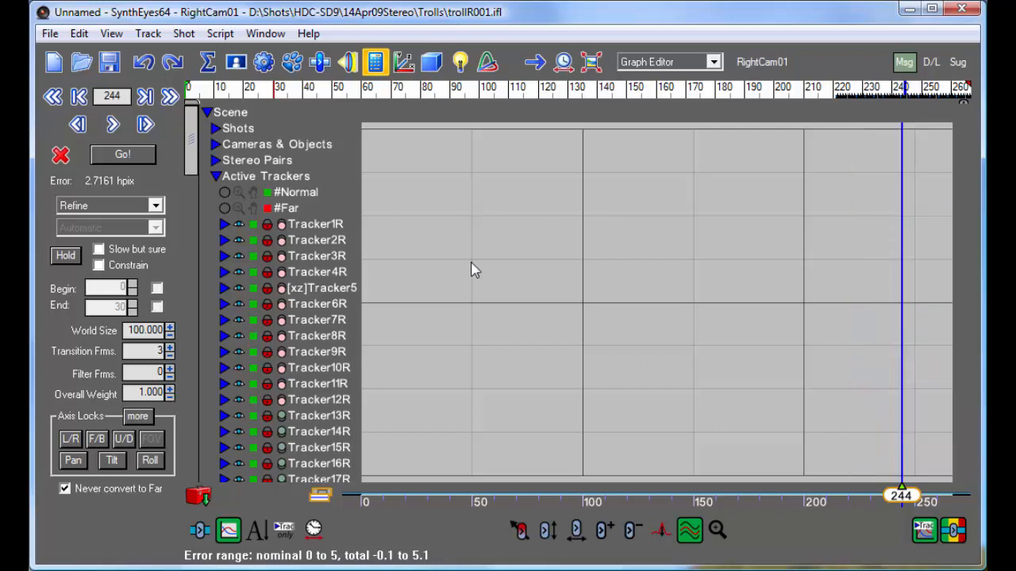
Refine the solve without the deleted tracker, accept the solution, and return to the Quad layout
{"action": "left_click", "coordinate": [115, 158]}
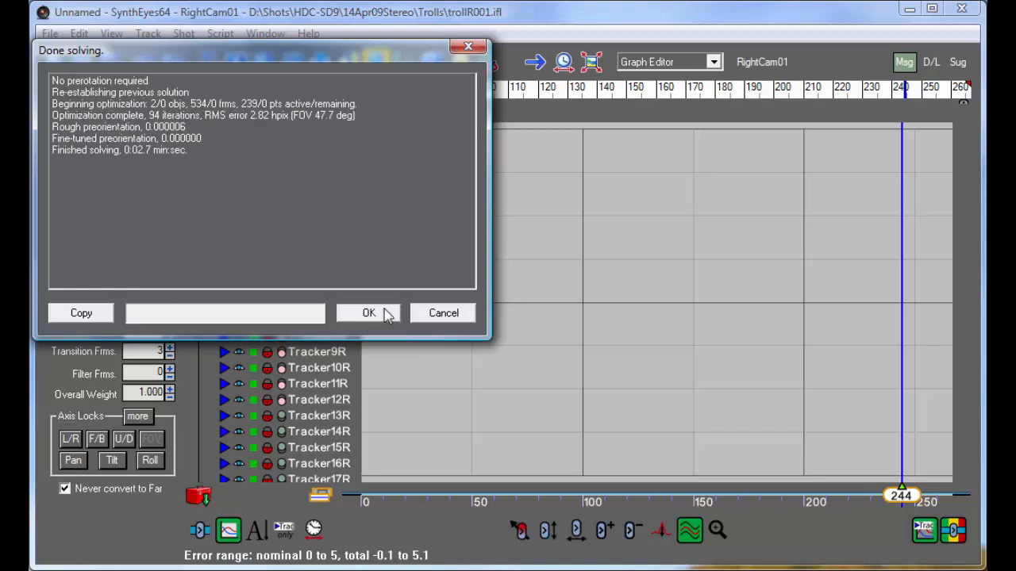
{"action": "left_click", "coordinate": [370, 313]}
{"action": "left_click", "coordinate": [691, 61]}
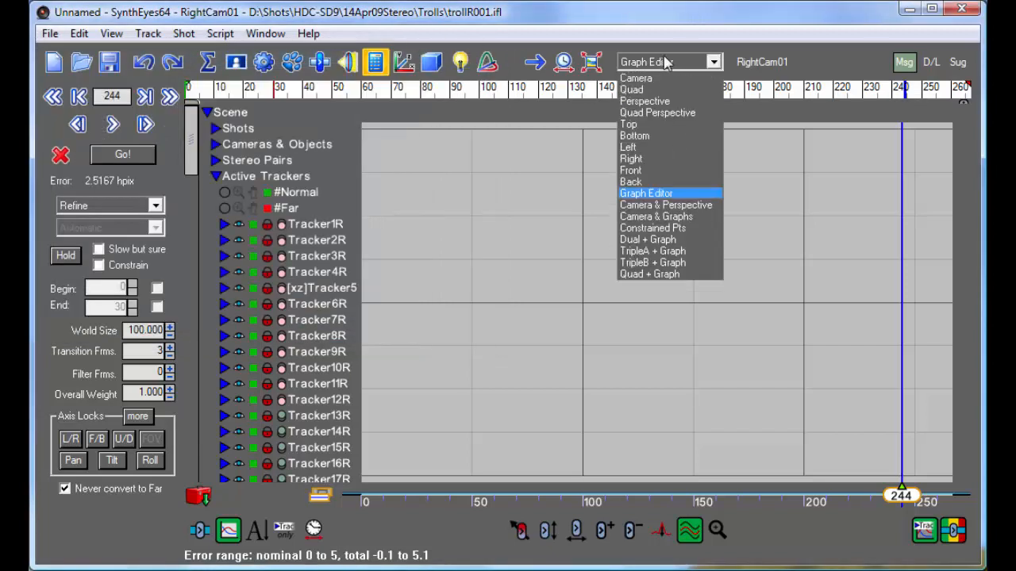
{"action": "left_click", "coordinate": [654, 90]}
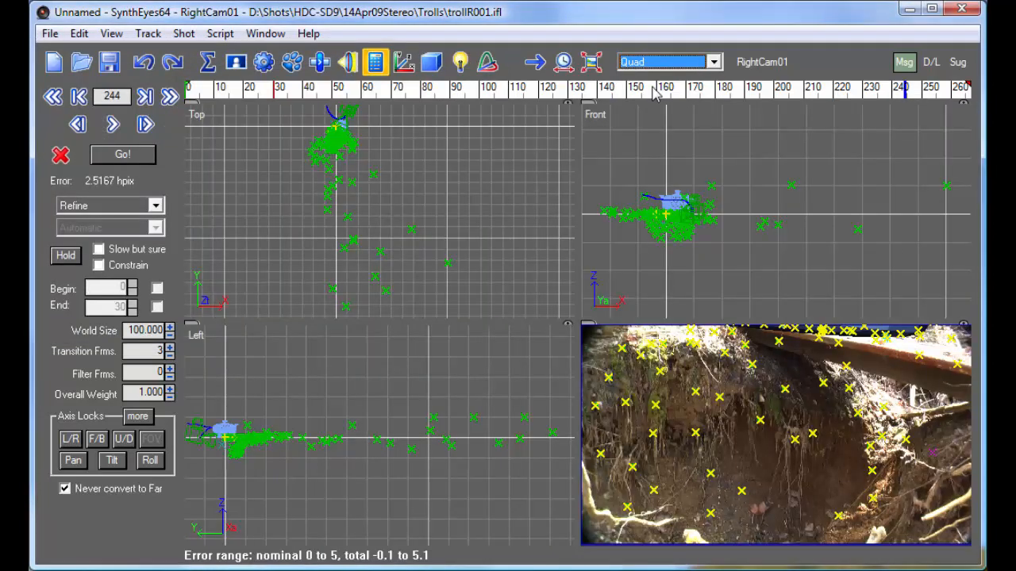